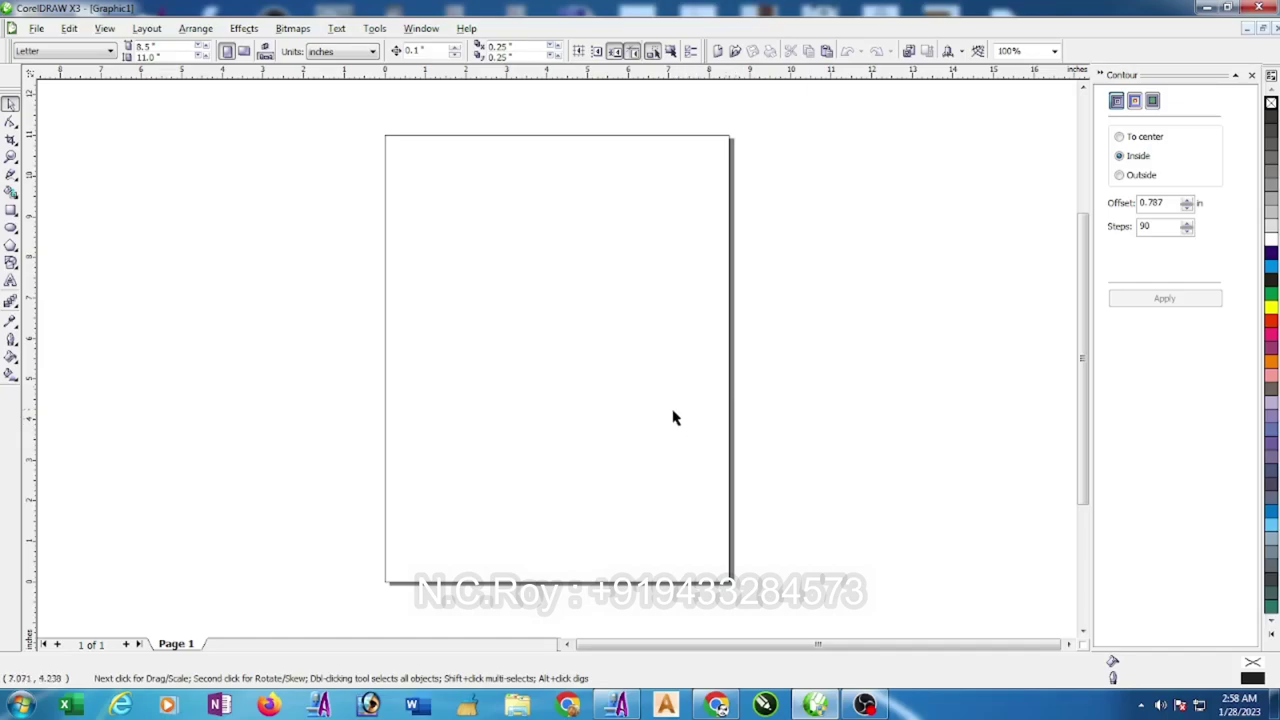
Change the CorelDRAW drawing units from inches to millimetres
{"action": "left_click", "coordinate": [337, 55]}
{"action": "left_click", "coordinate": [337, 80]}
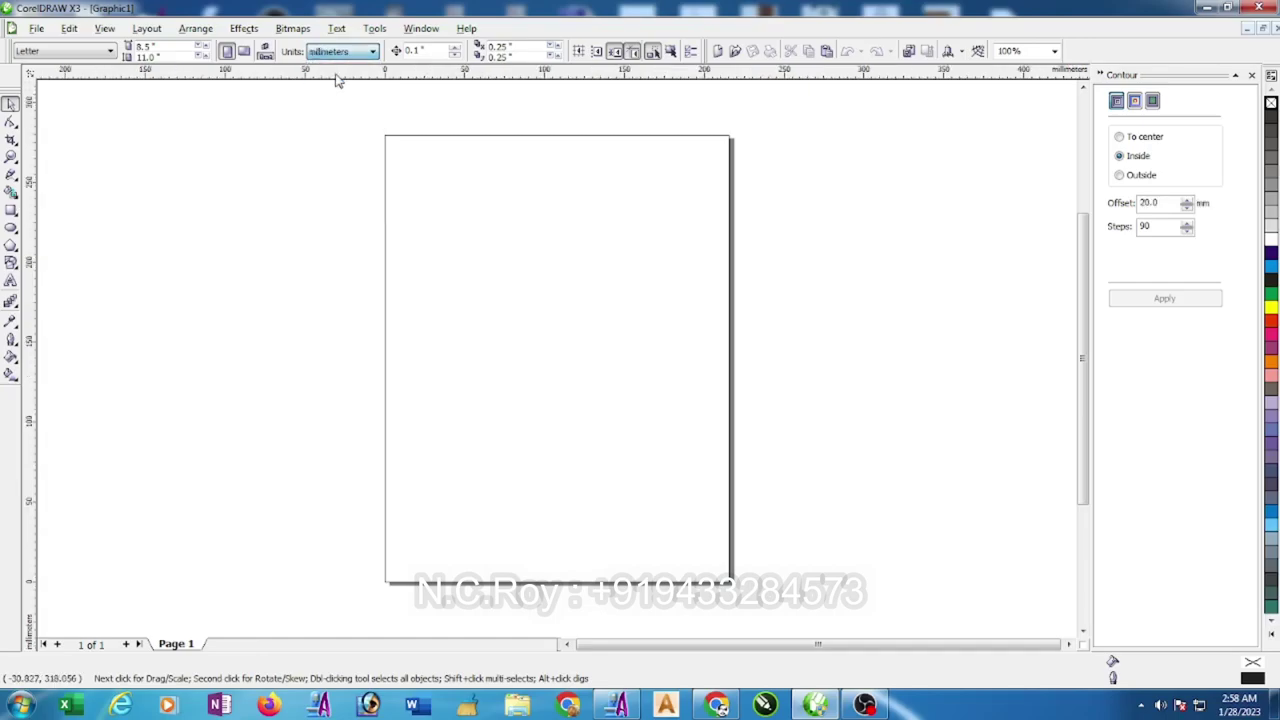
Draw a 250 × 600 mm rectangle and move it to the left of the page
{"action": "left_click", "coordinate": [11, 210]}
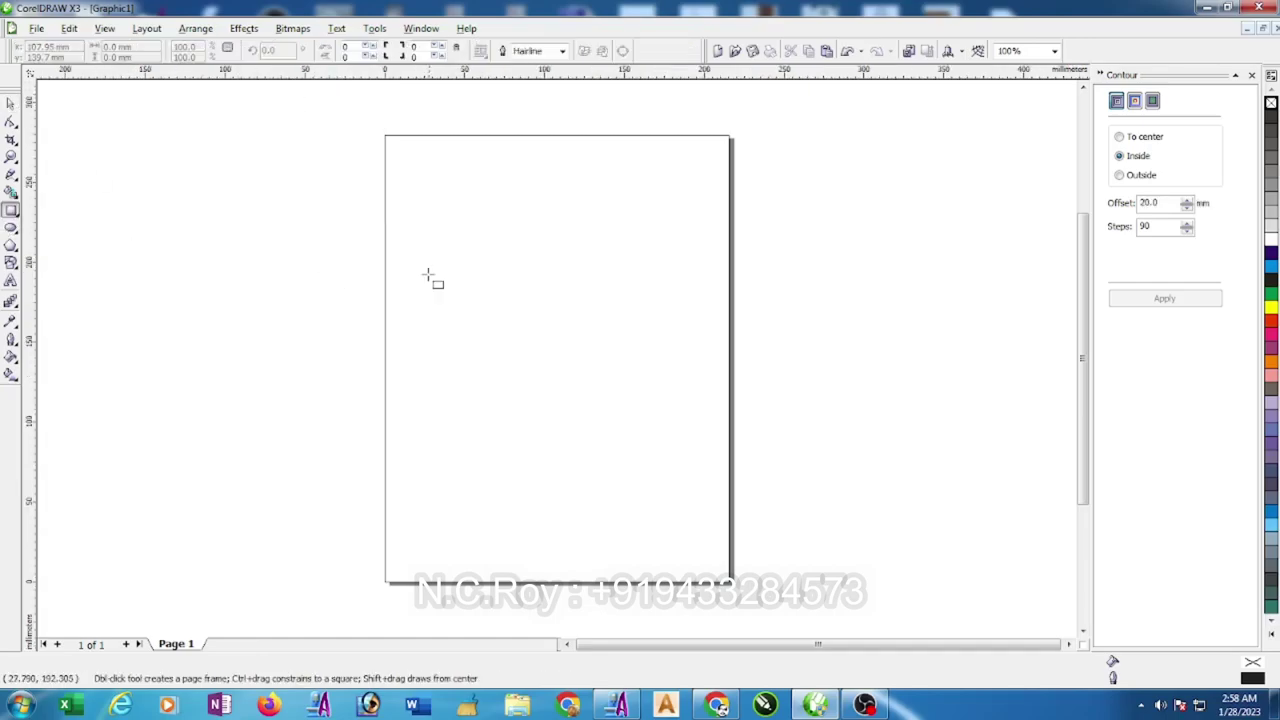
{"action": "left_click_drag", "start_coordinate": [453, 200], "coordinate": [645, 497]}
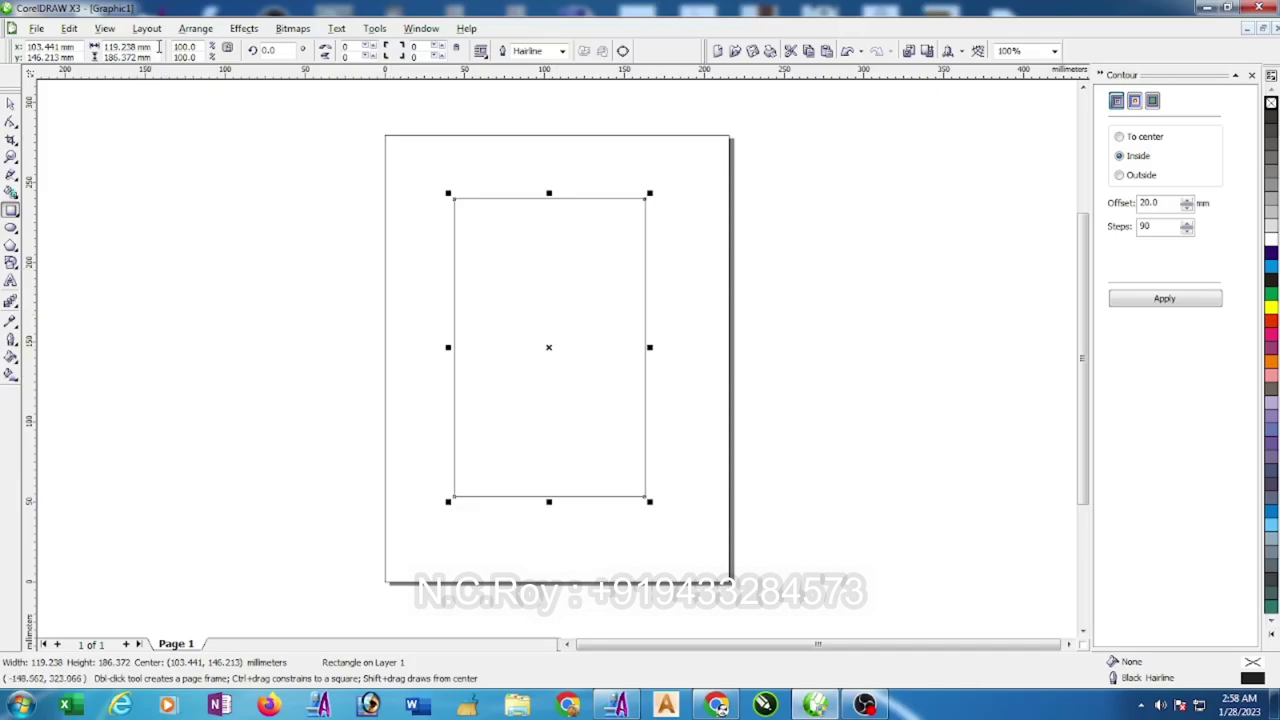
{"action": "left_click_drag", "start_coordinate": [157, 47], "coordinate": [70, 40]}
{"action": "type", "text": "250"}
{"action": "left_click_drag", "start_coordinate": [152, 57], "coordinate": [104, 57]}
{"action": "type", "text": "600"}
{"action": "key", "text": "Return"}
{"action": "key", "text": "F3"}
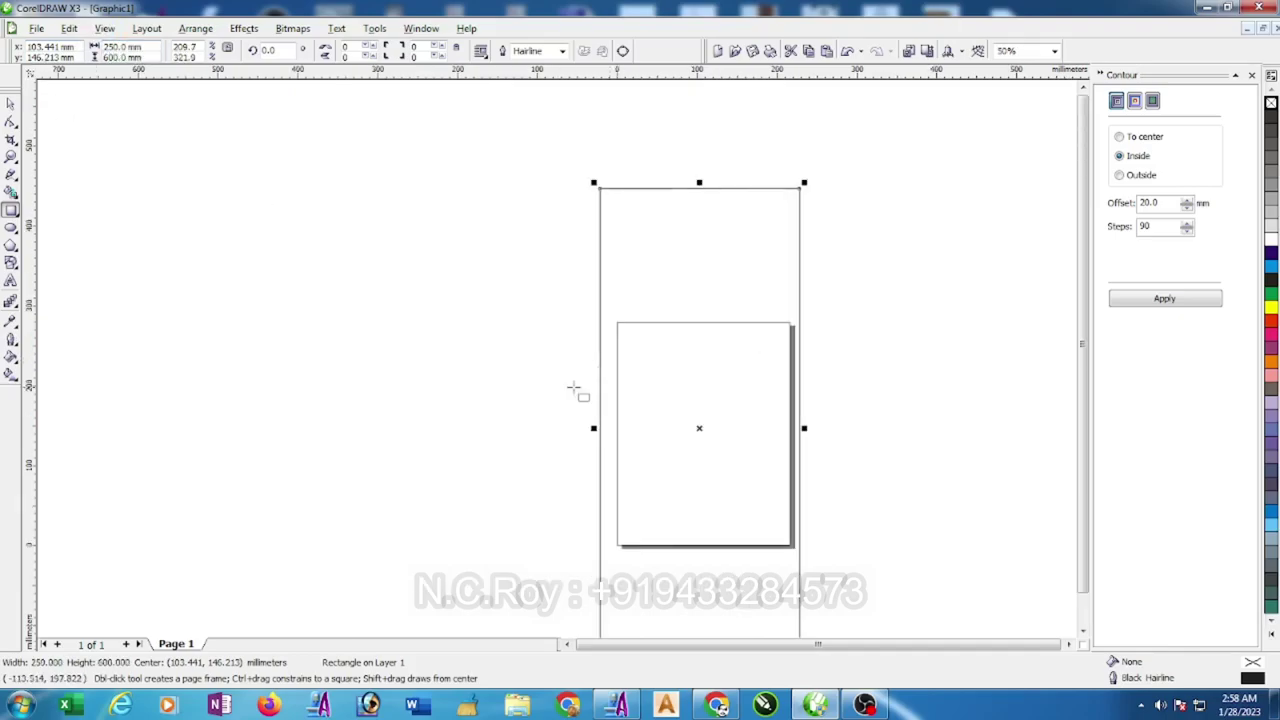
{"action": "left_click", "coordinate": [10, 103]}
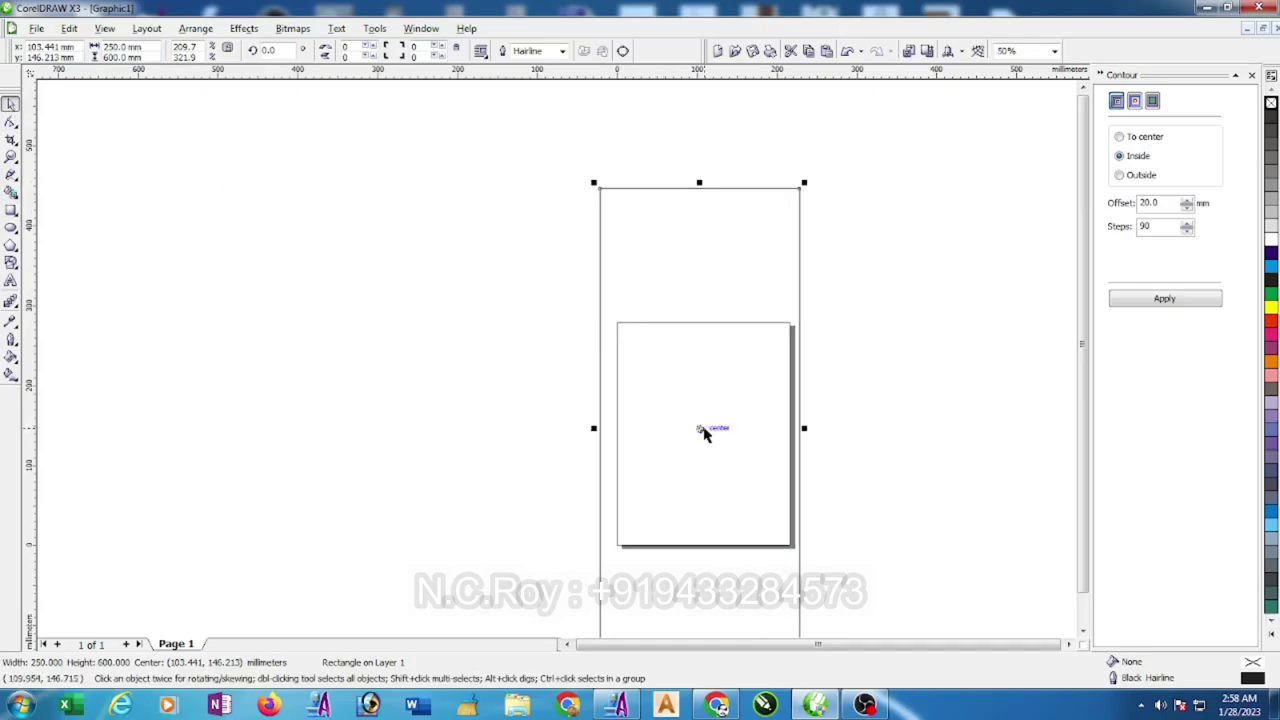
{"action": "mouse_move", "coordinate": [702, 430]}
{"action": "left_mouse_down"}
{"action": "mouse_move", "coordinate": [478, 402]}
{"action": "mouse_move", "coordinate": [402, 368]}
{"action": "left_mouse_up"}
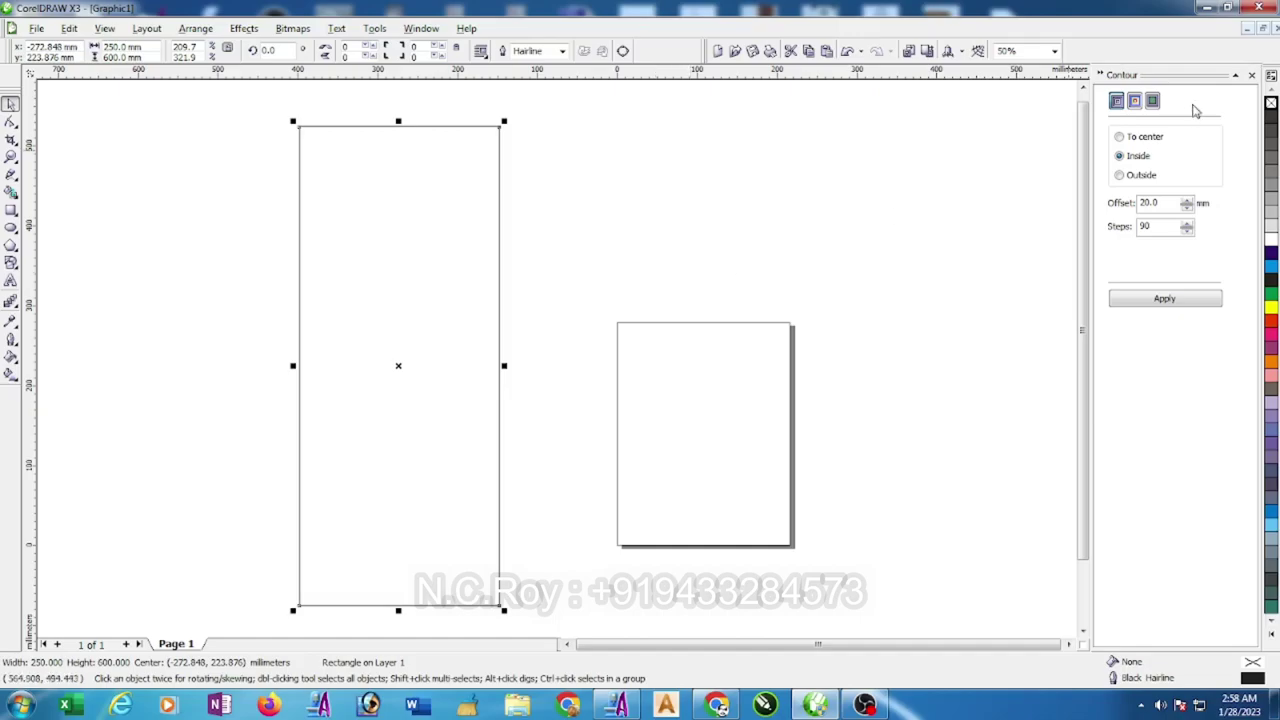
Apply a one-step inside contour at 25.4 mm offset, then break it apart with Ctrl+K
{"action": "left_click", "coordinate": [1251, 76]}
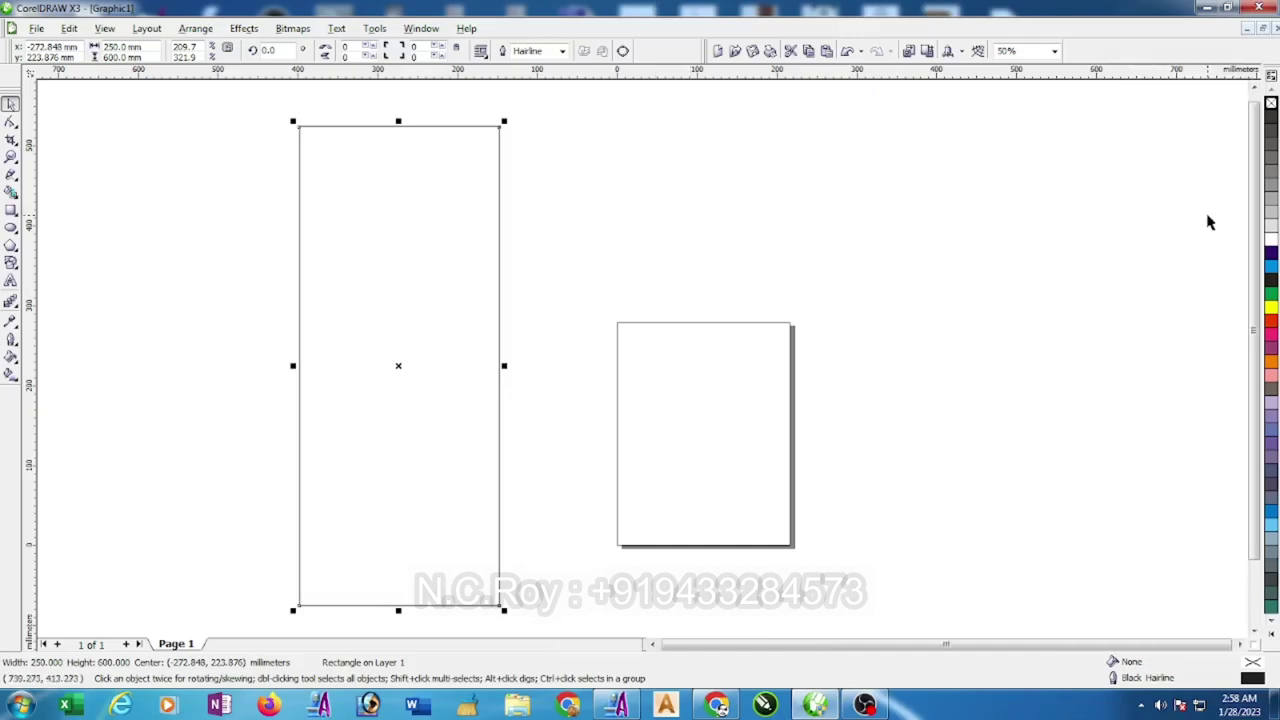
{"action": "key", "text": "ctrl+F9"}
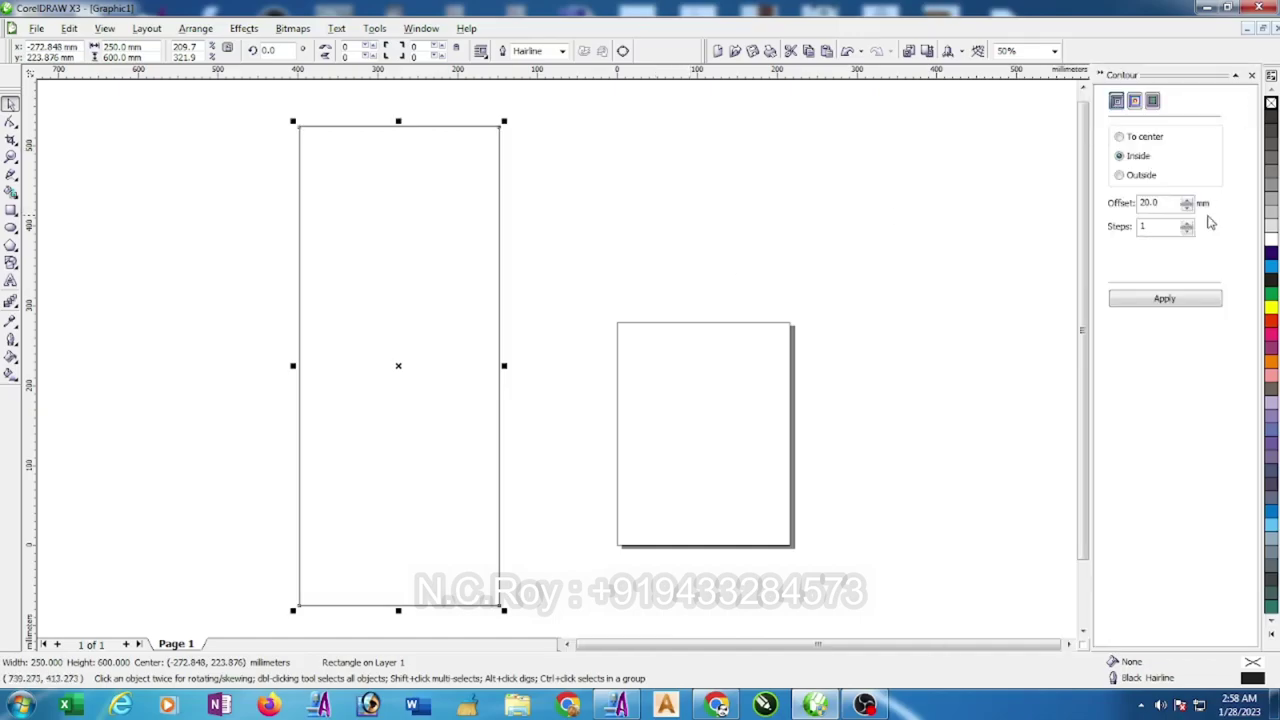
{"action": "left_click", "coordinate": [1251, 76]}
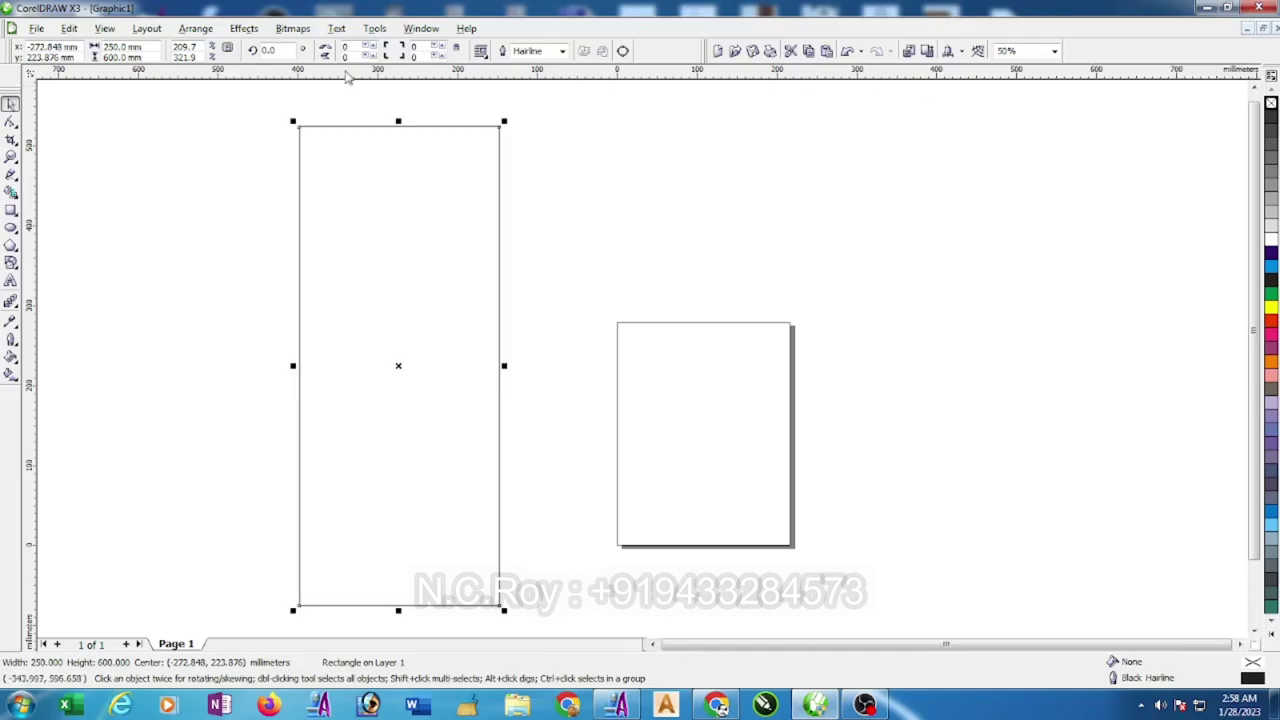
{"action": "left_click", "coordinate": [244, 28]}
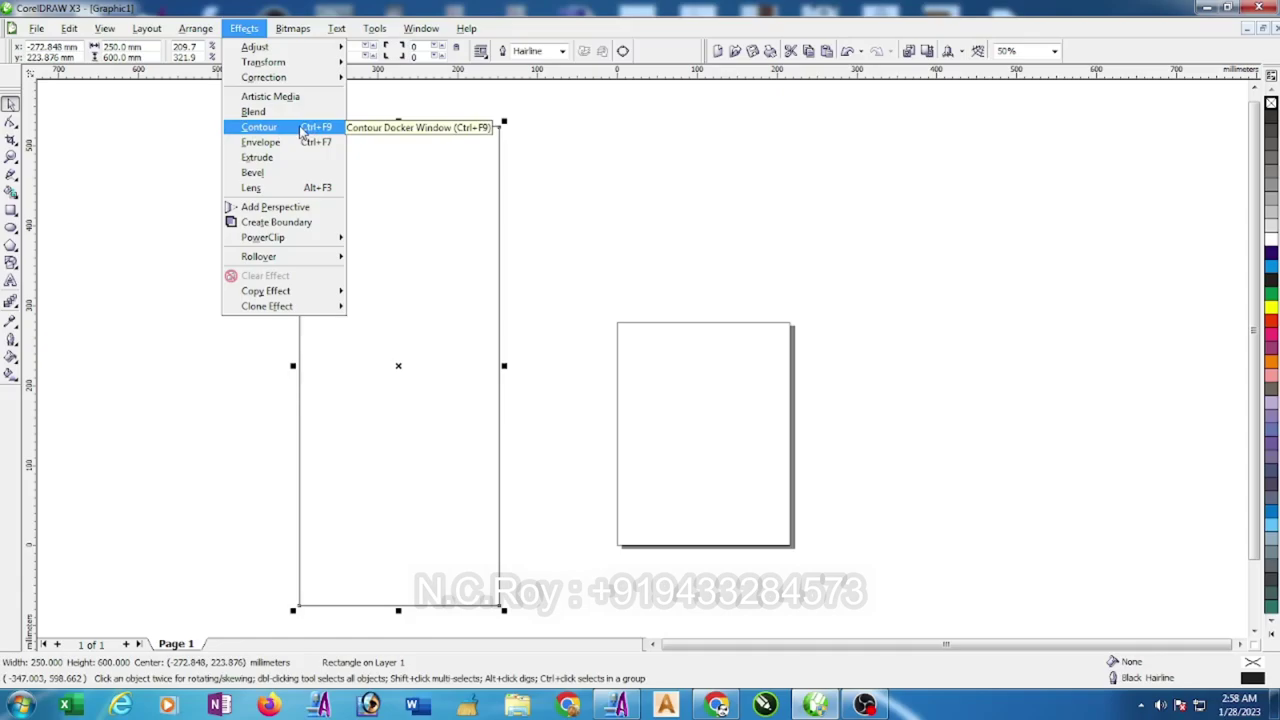
{"action": "left_click", "coordinate": [302, 131]}
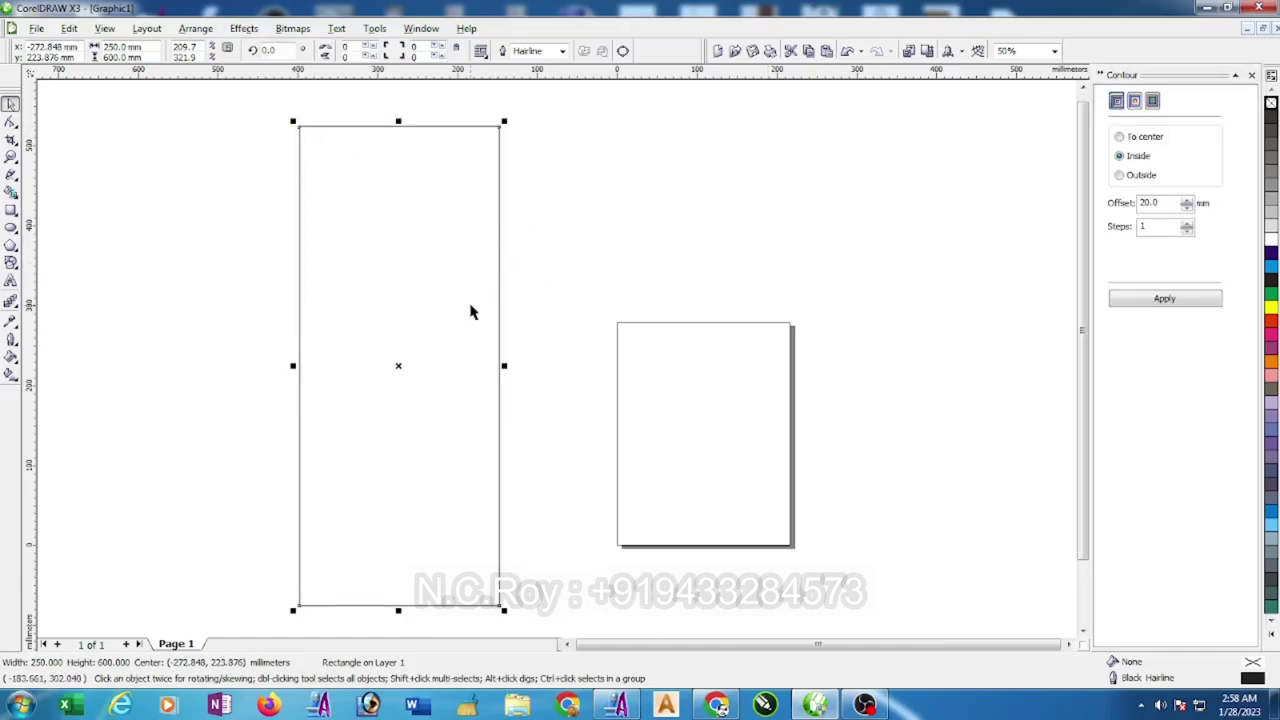
{"action": "double_click", "coordinate": [1150, 203]}
{"action": "type", "text": "2"}
{"action": "left_click", "coordinate": [1160, 301]}
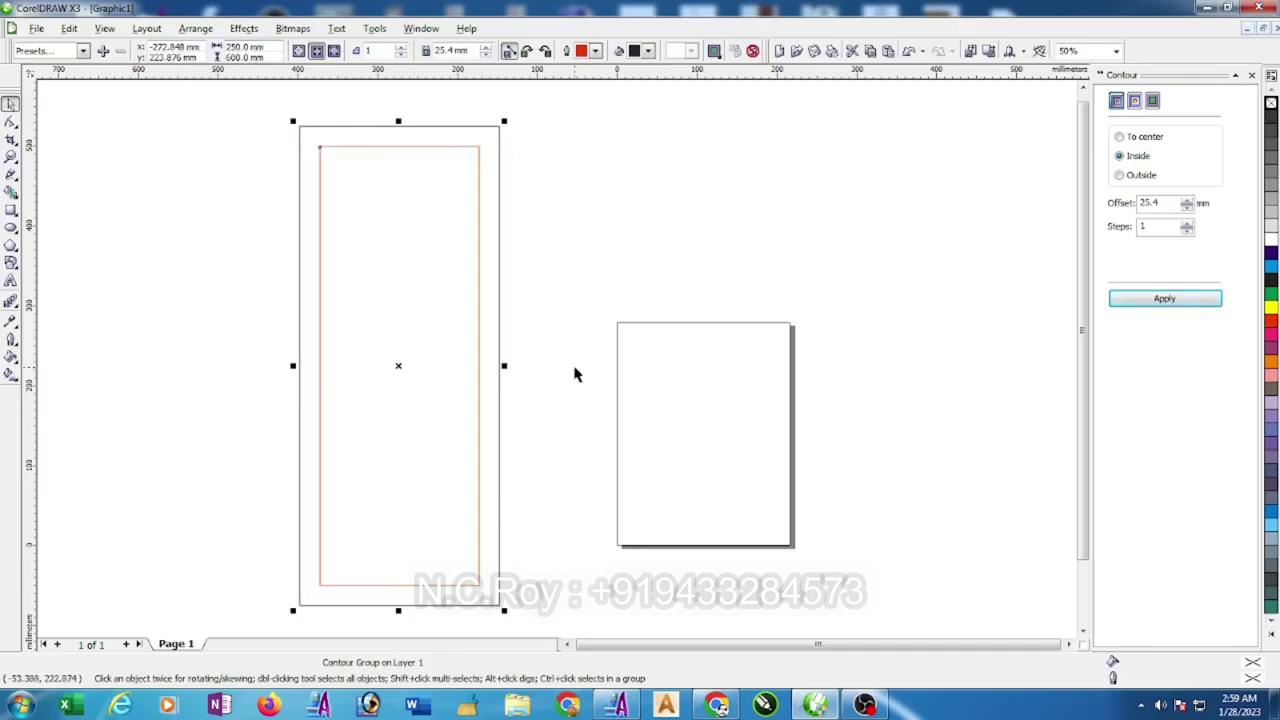
{"action": "key", "text": "ctrl+k"}
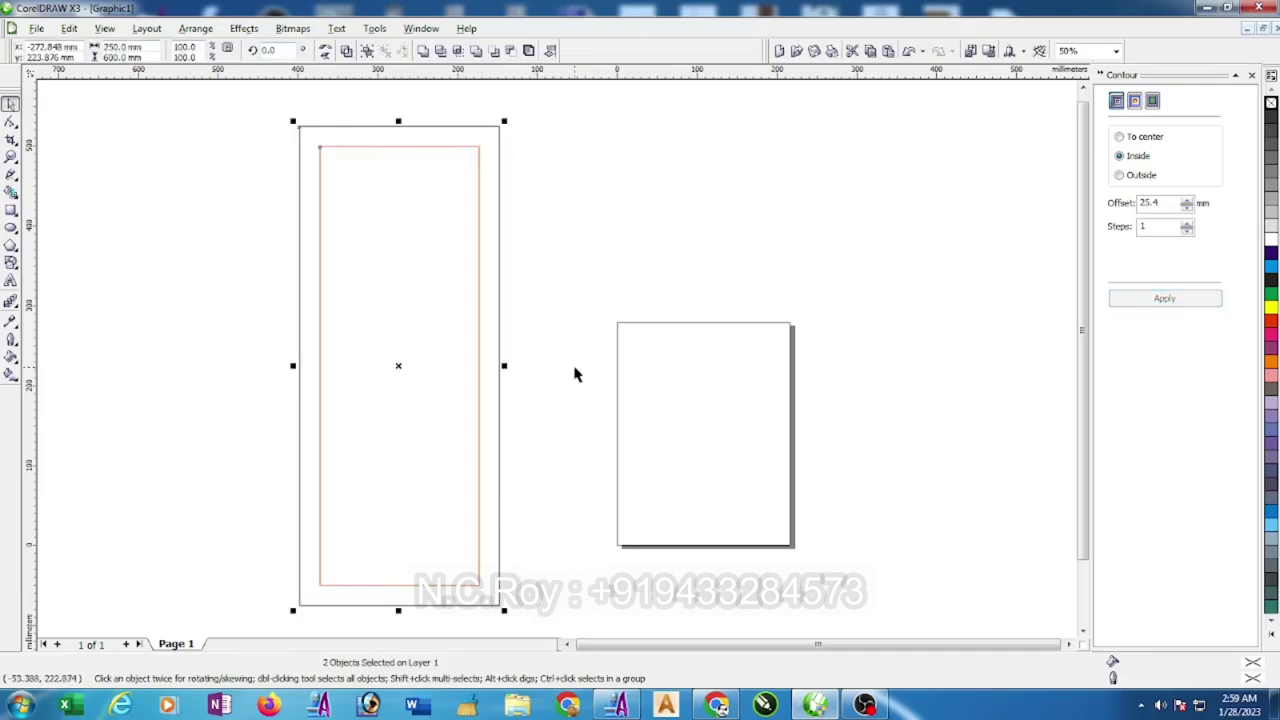
{"action": "left_click", "coordinate": [600, 256]}
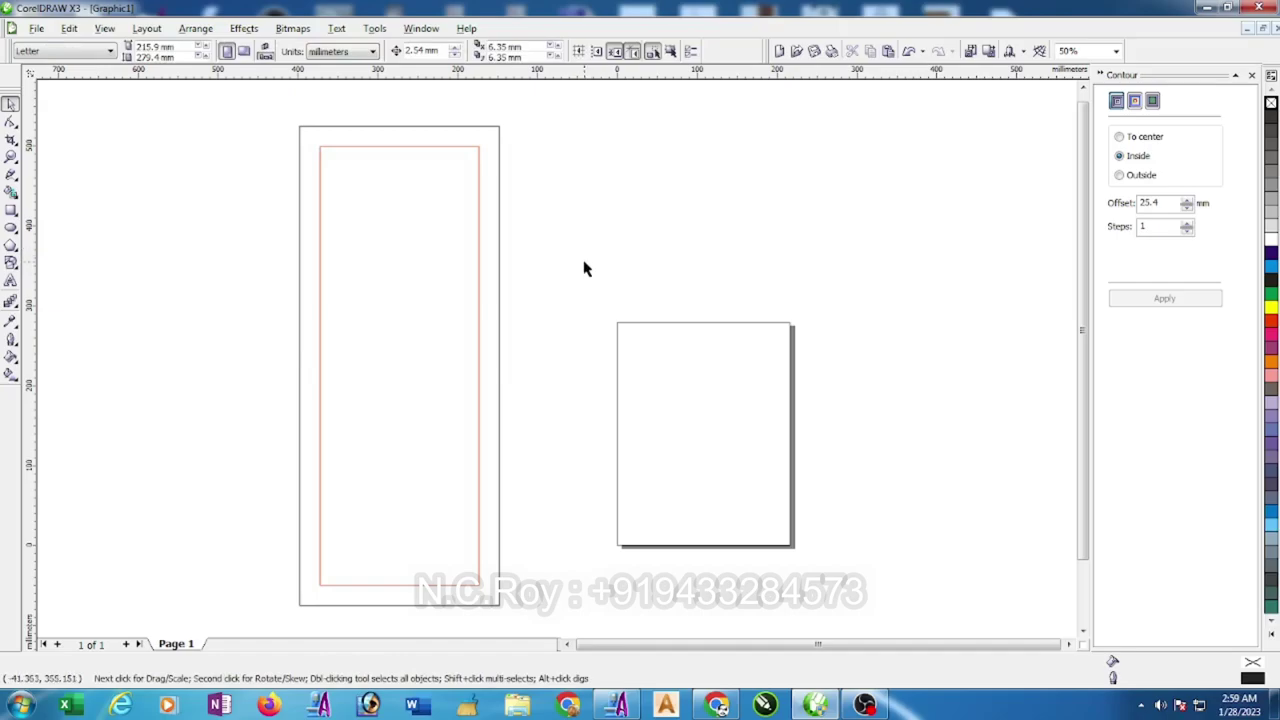
Draw a circle and centre it horizontally and vertically on the red inner rectangle
{"action": "left_click", "coordinate": [11, 227]}
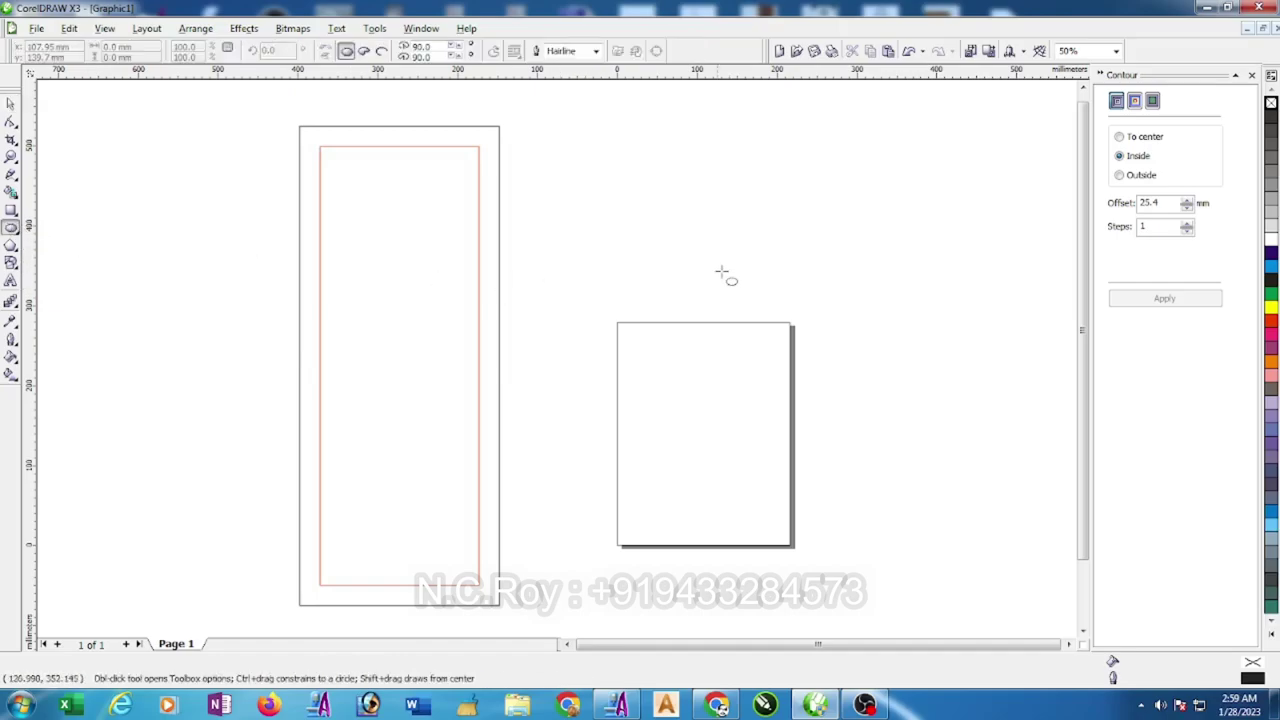
{"action": "left_click_drag", "start_coordinate": [696, 246], "coordinate": [846, 396], "text": "ctrl"}
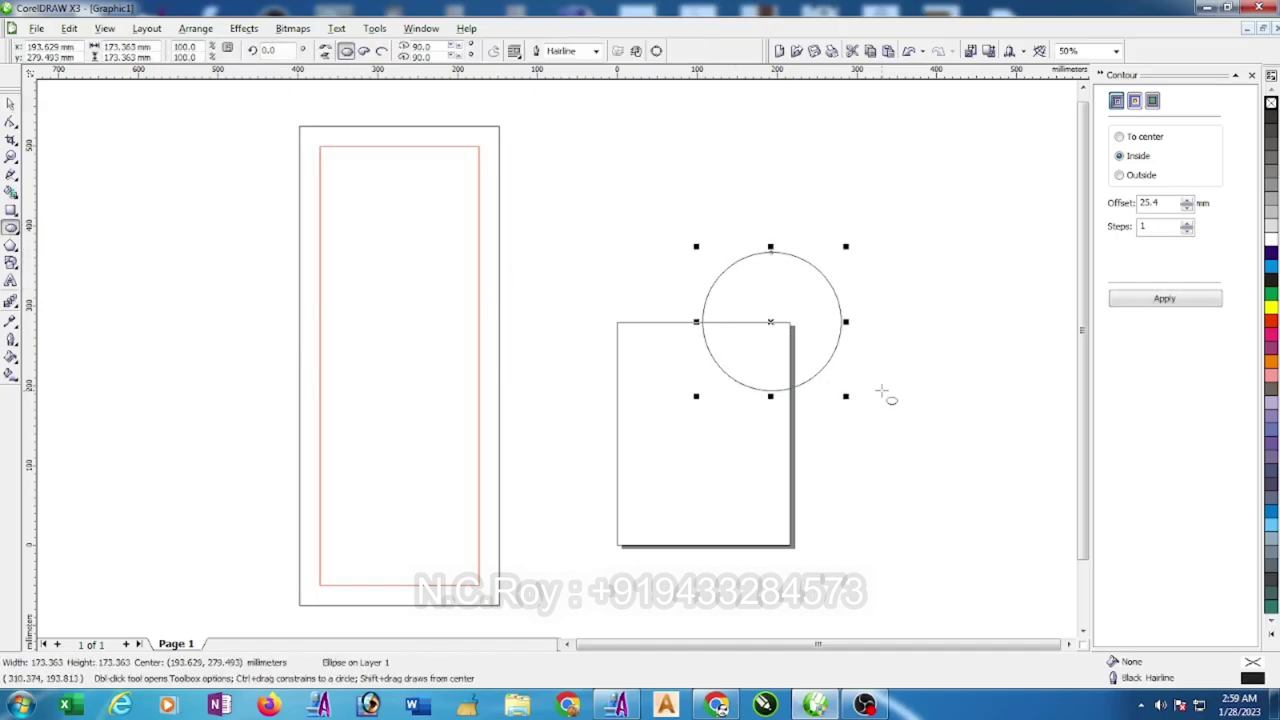
{"action": "left_click", "coordinate": [11, 103]}
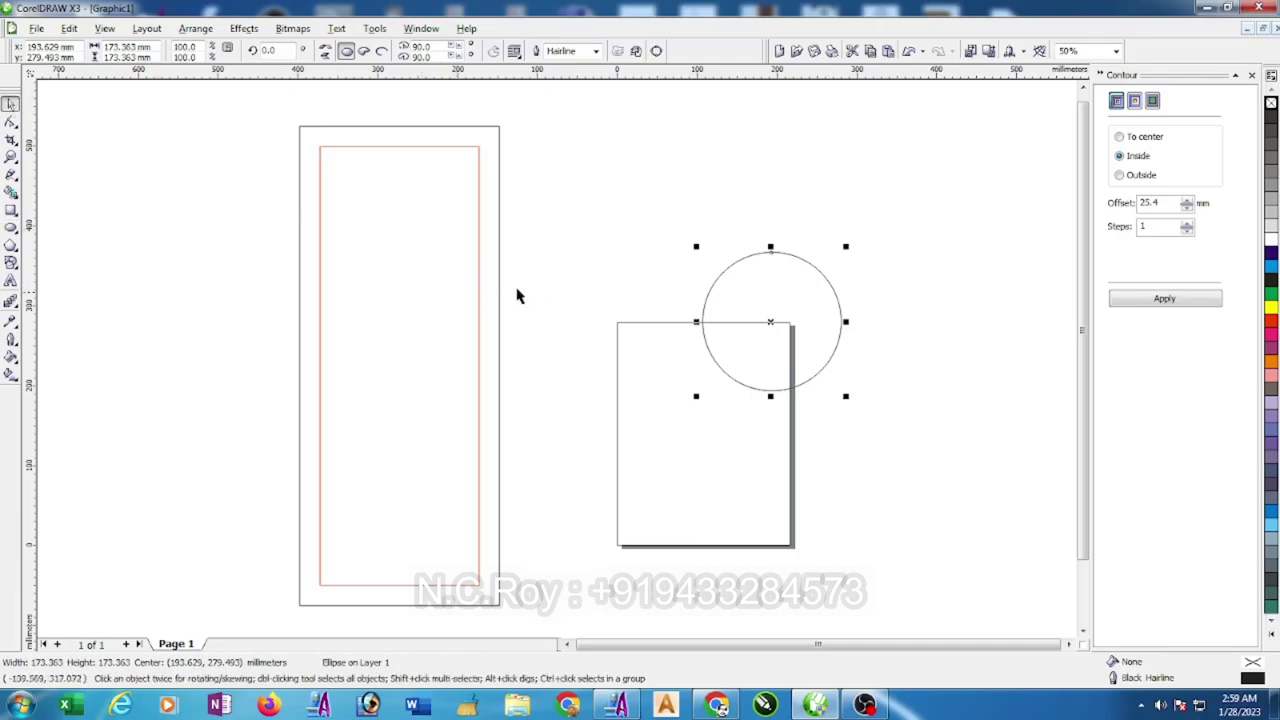
{"action": "left_click", "coordinate": [479, 306], "text": "shift"}
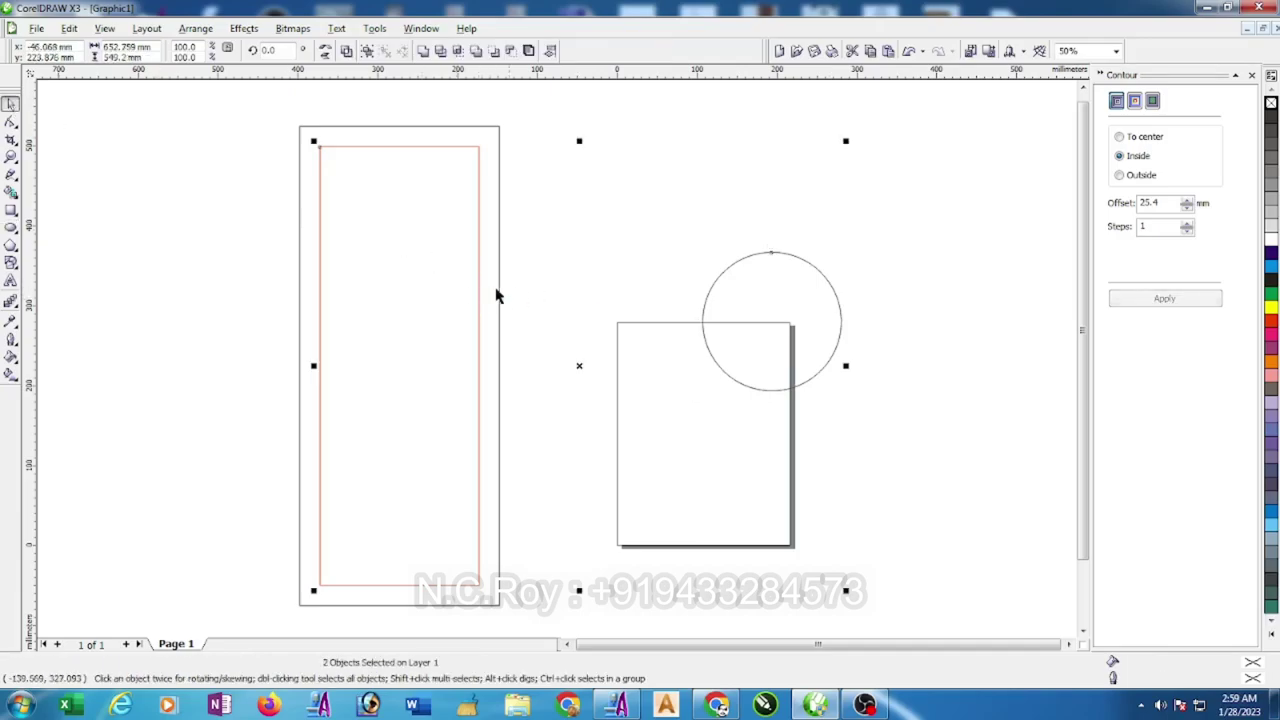
{"action": "key", "text": "e"}
{"action": "key", "text": "c"}
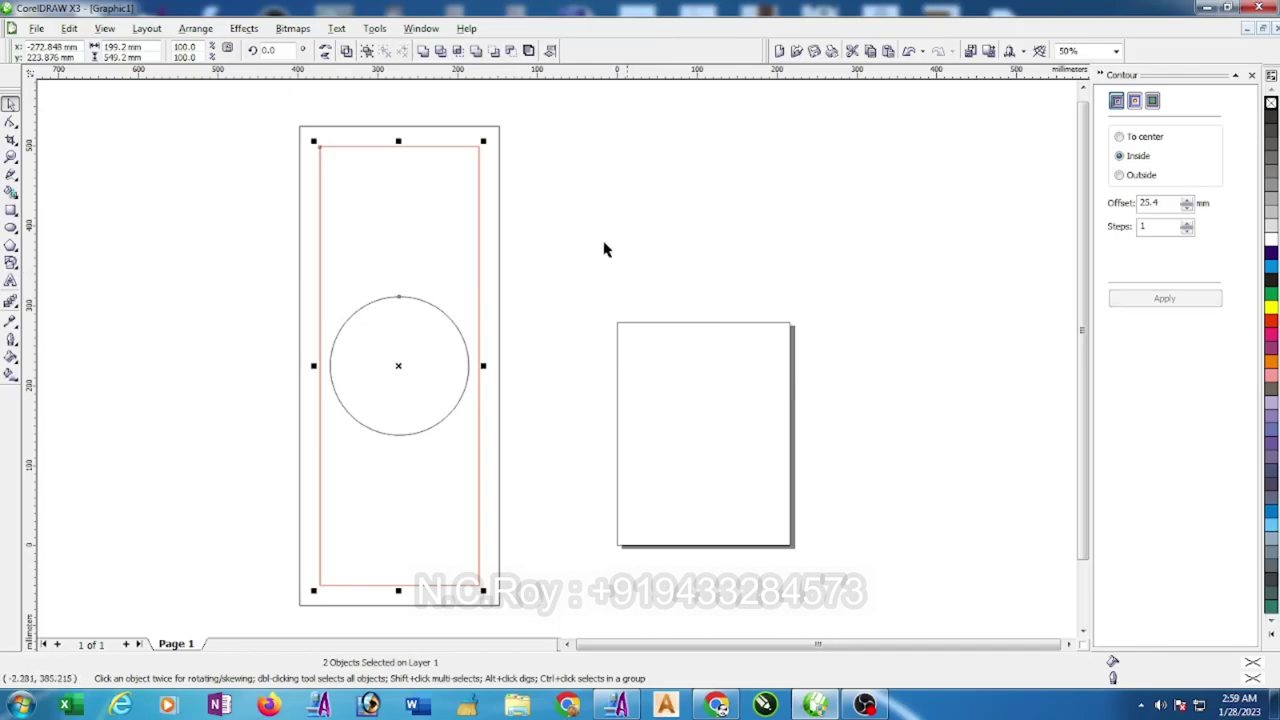
{"action": "left_click", "coordinate": [653, 220]}
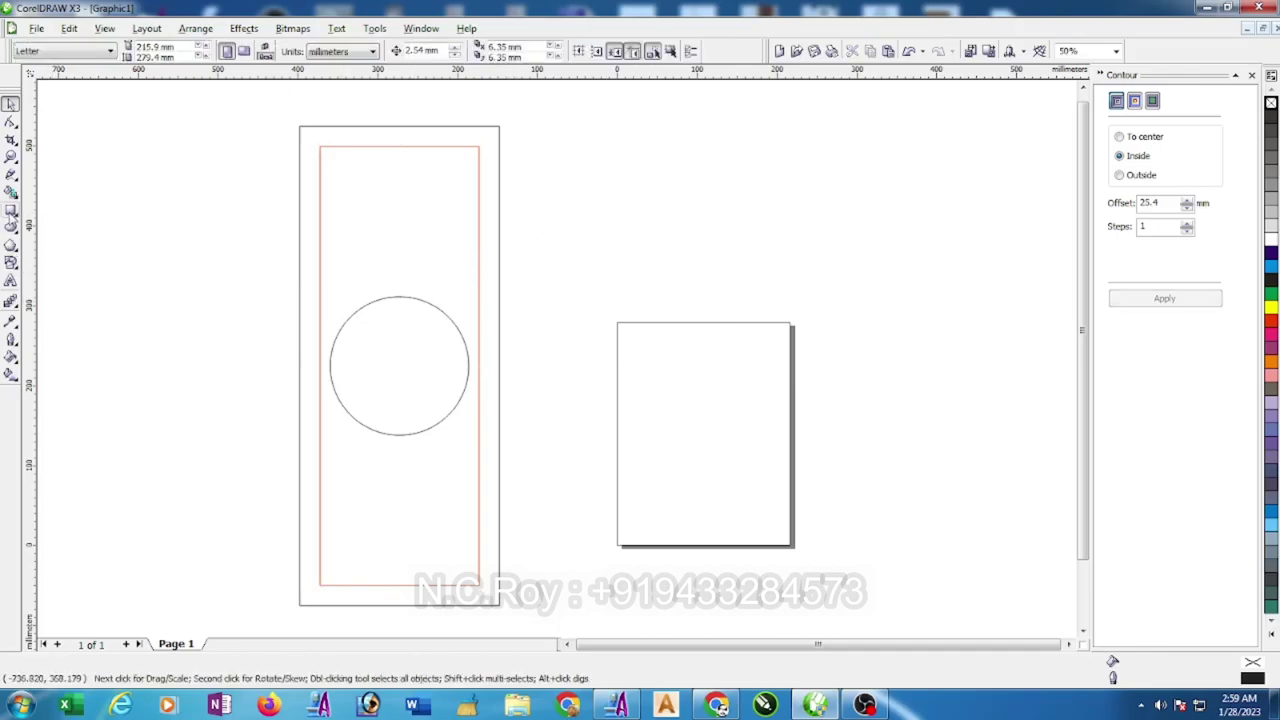
{"action": "left_click", "coordinate": [11, 210]}
Draw a small rectangle in the upper part of the door inside the red outline
{"action": "left_click_drag", "start_coordinate": [334, 170], "coordinate": [471, 287]}
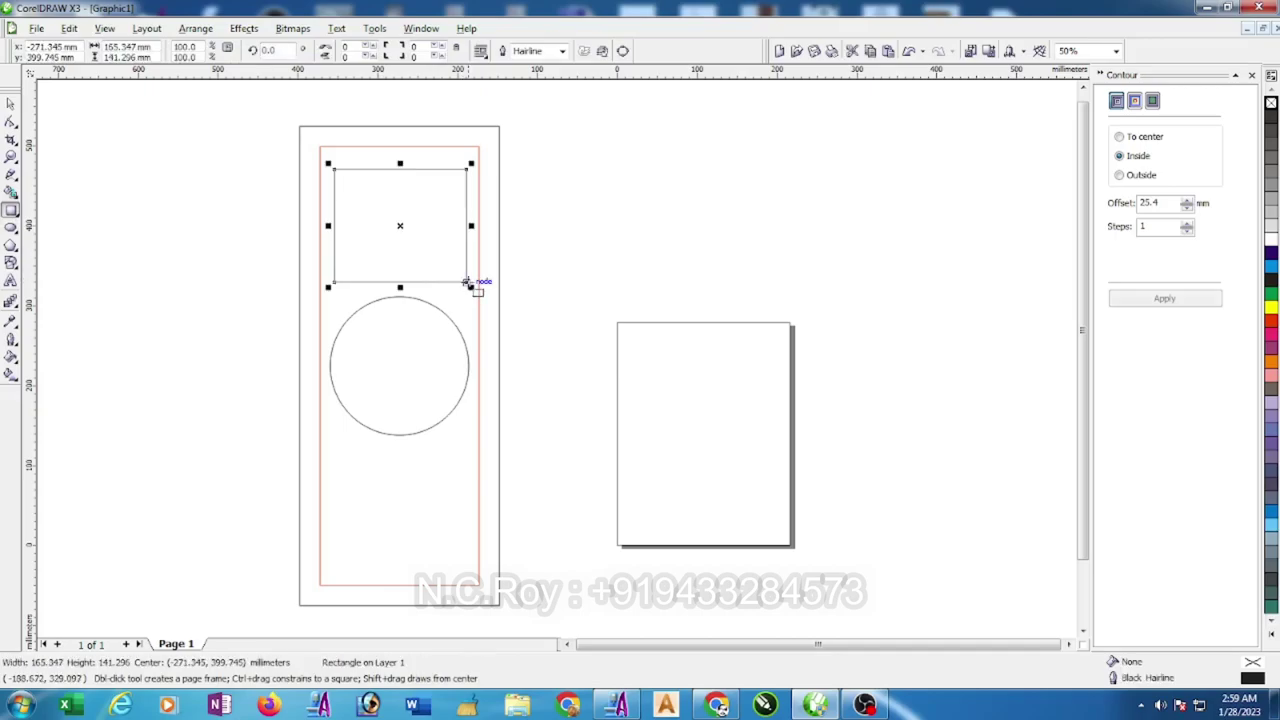
{"action": "left_click", "coordinate": [11, 104]}
{"action": "scroll", "coordinate": [383, 226], "scroll_direction": "up", "scroll_amount": 1}
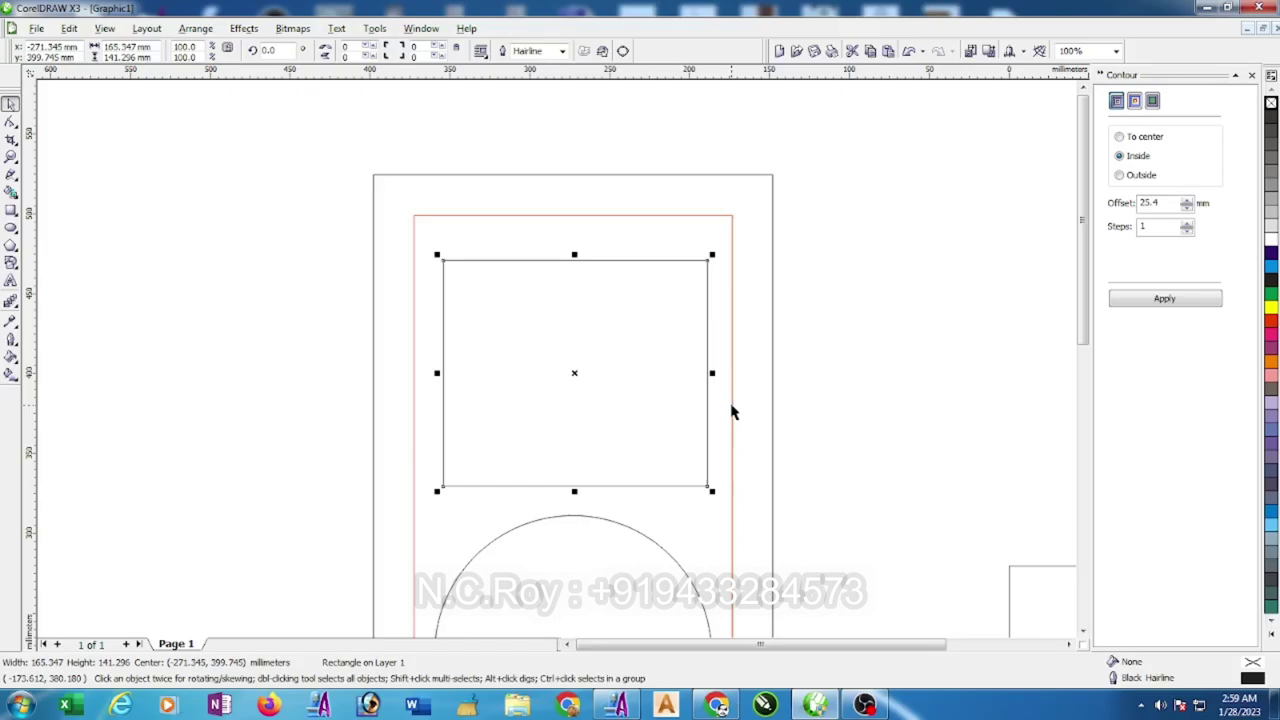
{"action": "left_click", "coordinate": [733, 405], "text": "shift"}
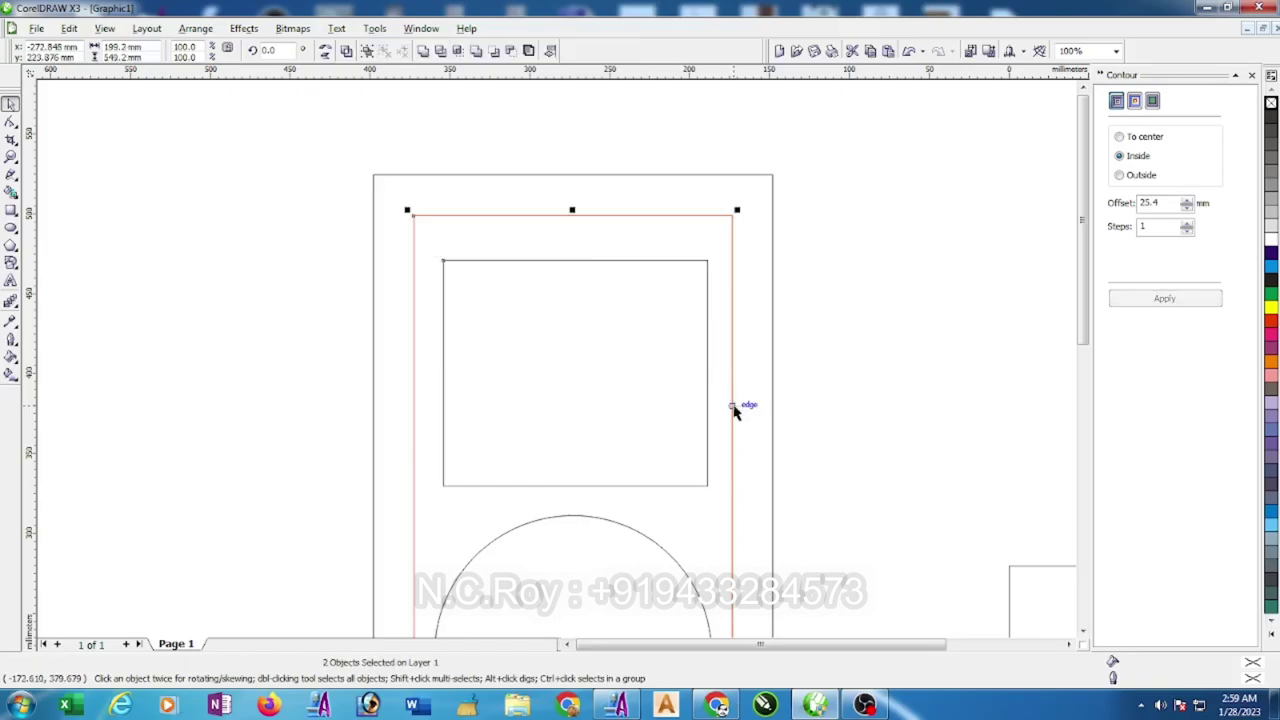
{"action": "left_click", "coordinate": [852, 362]}
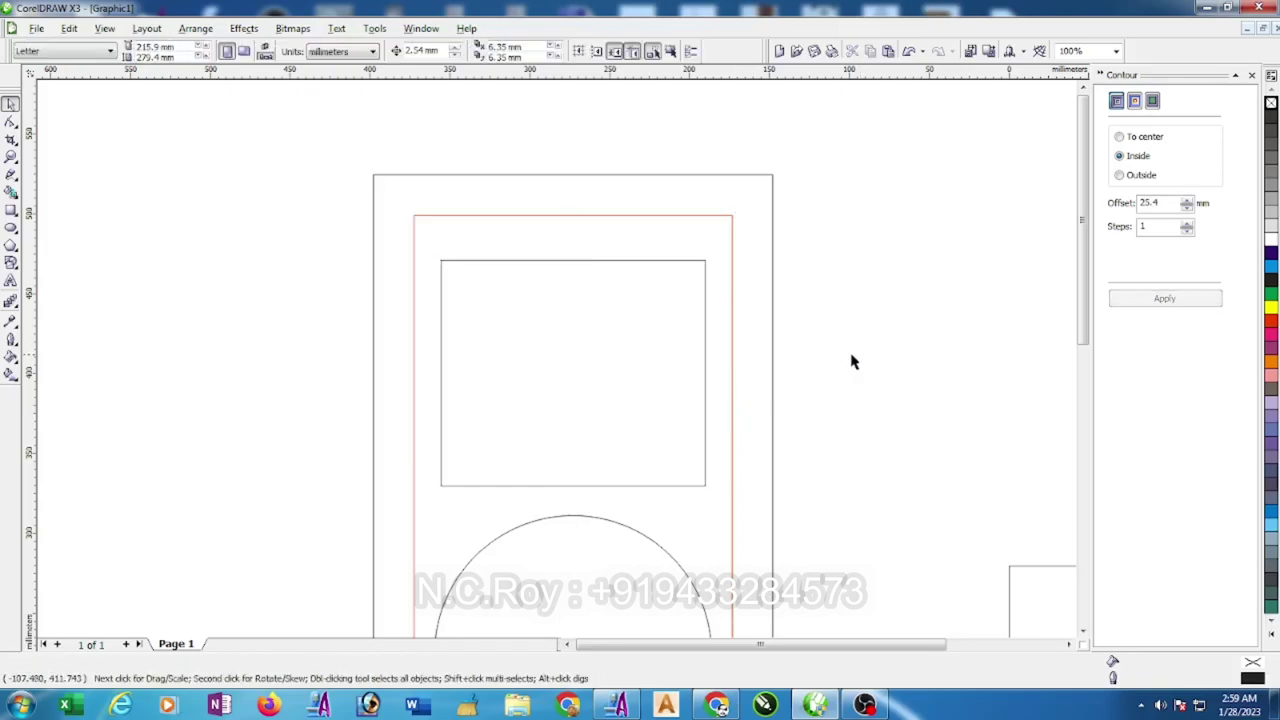
{"action": "scroll", "coordinate": [530, 370], "scroll_direction": "down", "scroll_amount": 3}
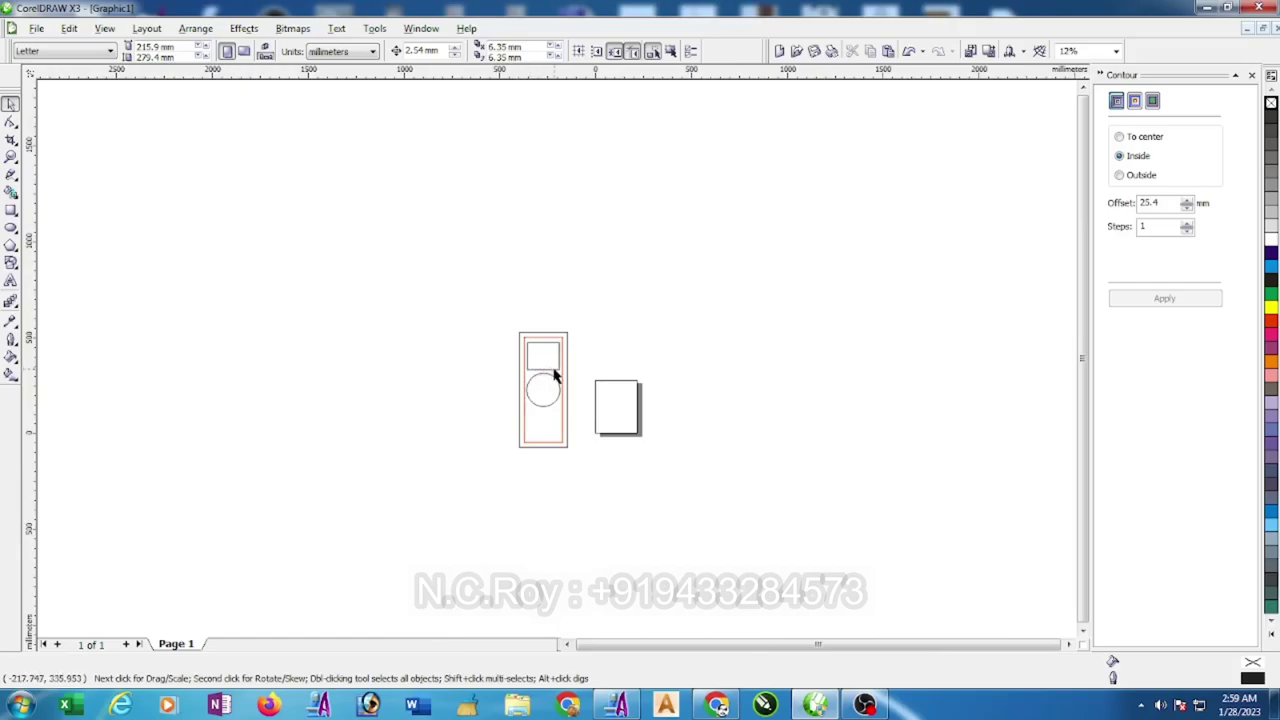
Copy the small rectangle straight down below the circle and marquee-select all panel shapes
{"action": "left_click", "coordinate": [555, 375]}
{"action": "scroll", "coordinate": [560, 370], "scroll_direction": "up", "scroll_amount": 1}
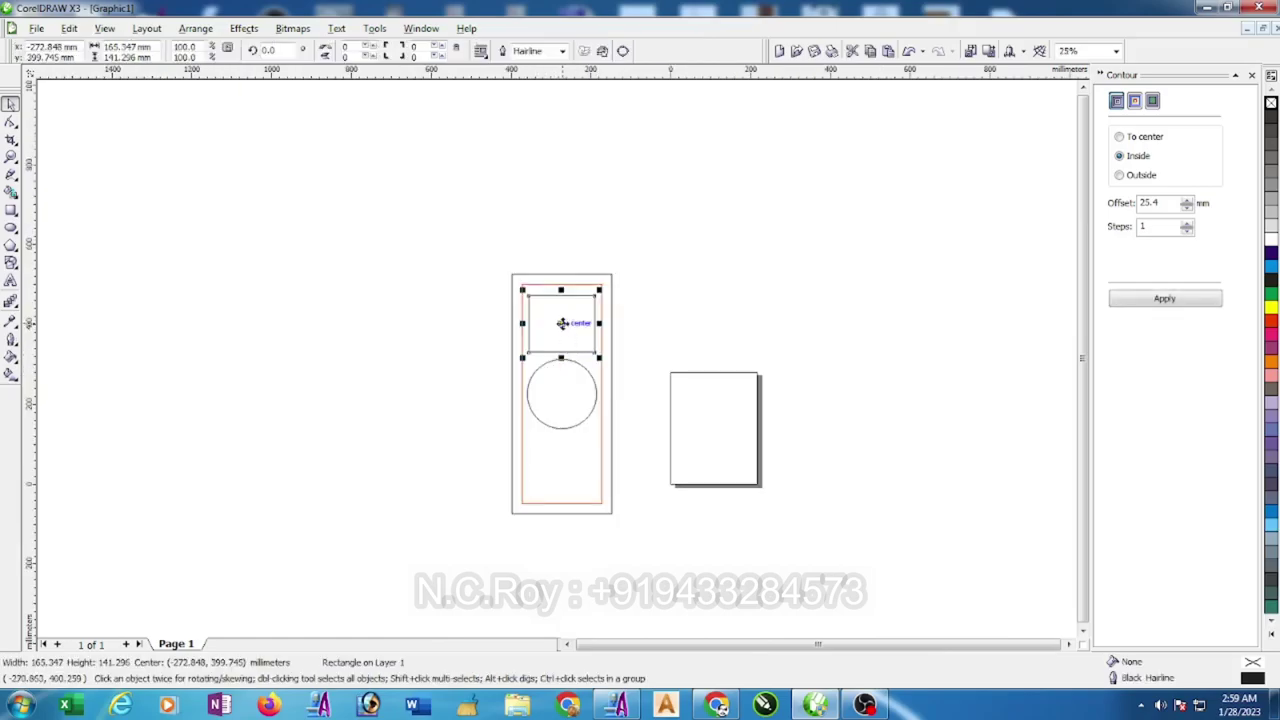
{"action": "left_click_drag", "start_coordinate": [562, 323], "coordinate": [556, 464]}
{"action": "left_click", "coordinate": [700, 327]}
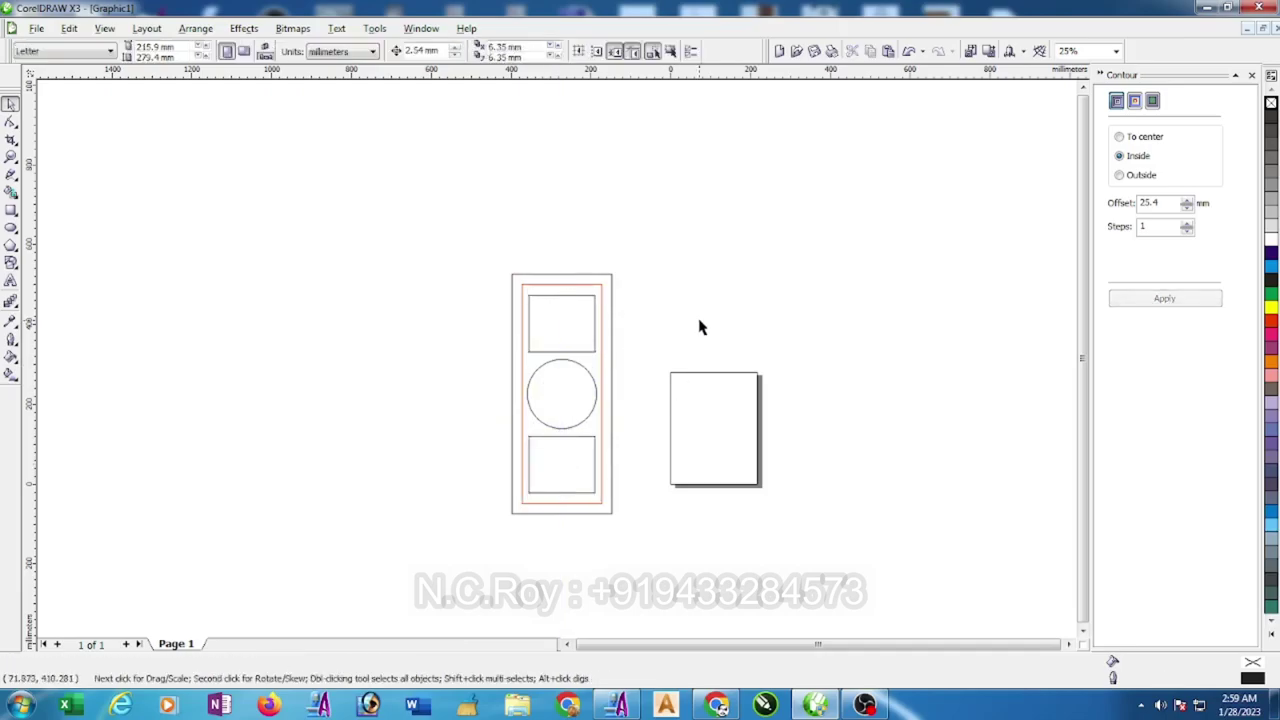
{"action": "left_click_drag", "start_coordinate": [480, 222], "coordinate": [620, 541]}
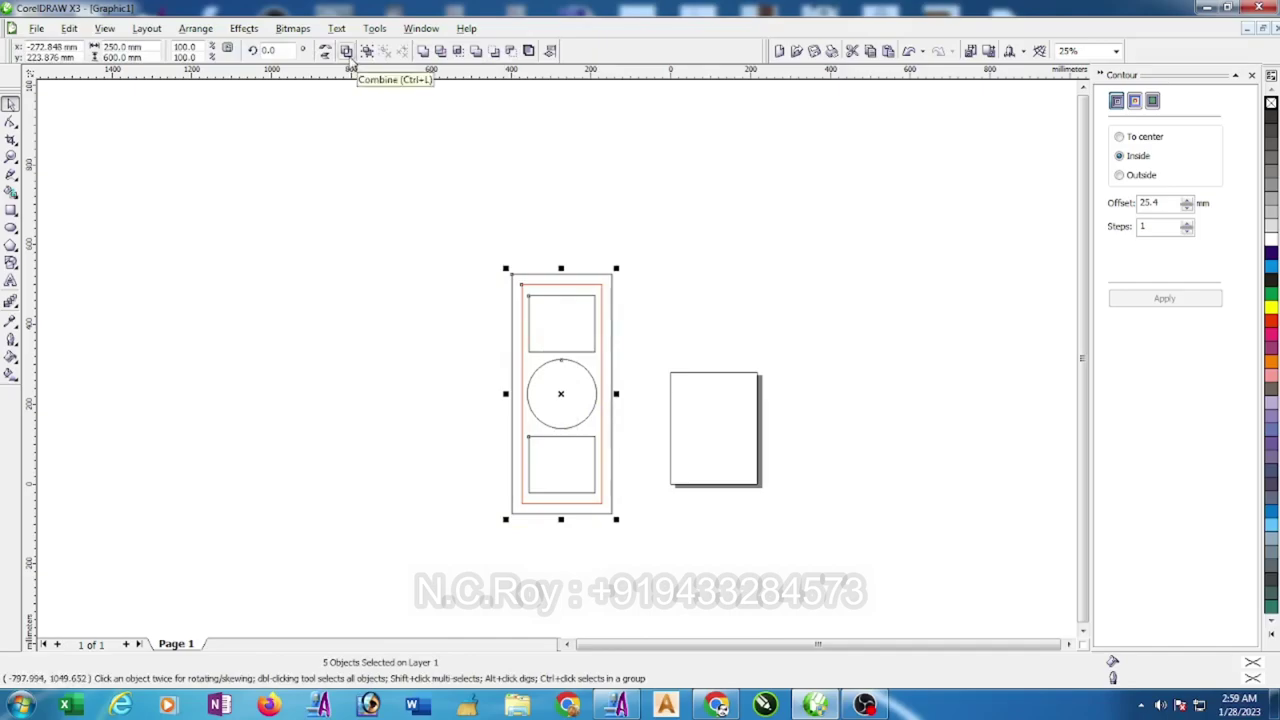
Combine the panel shapes and export them as DXF file '2' in AutoCAD 2004 millimetres
{"action": "left_click", "coordinate": [347, 51]}
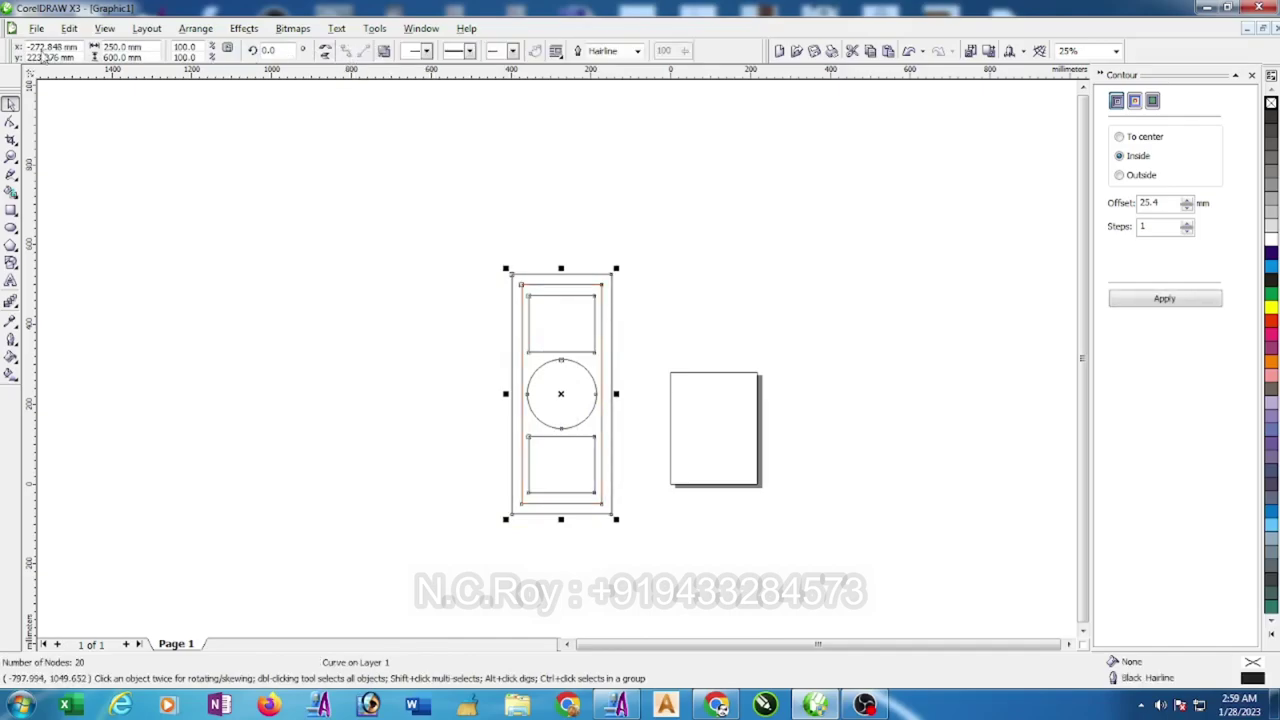
{"action": "left_click", "coordinate": [36, 28]}
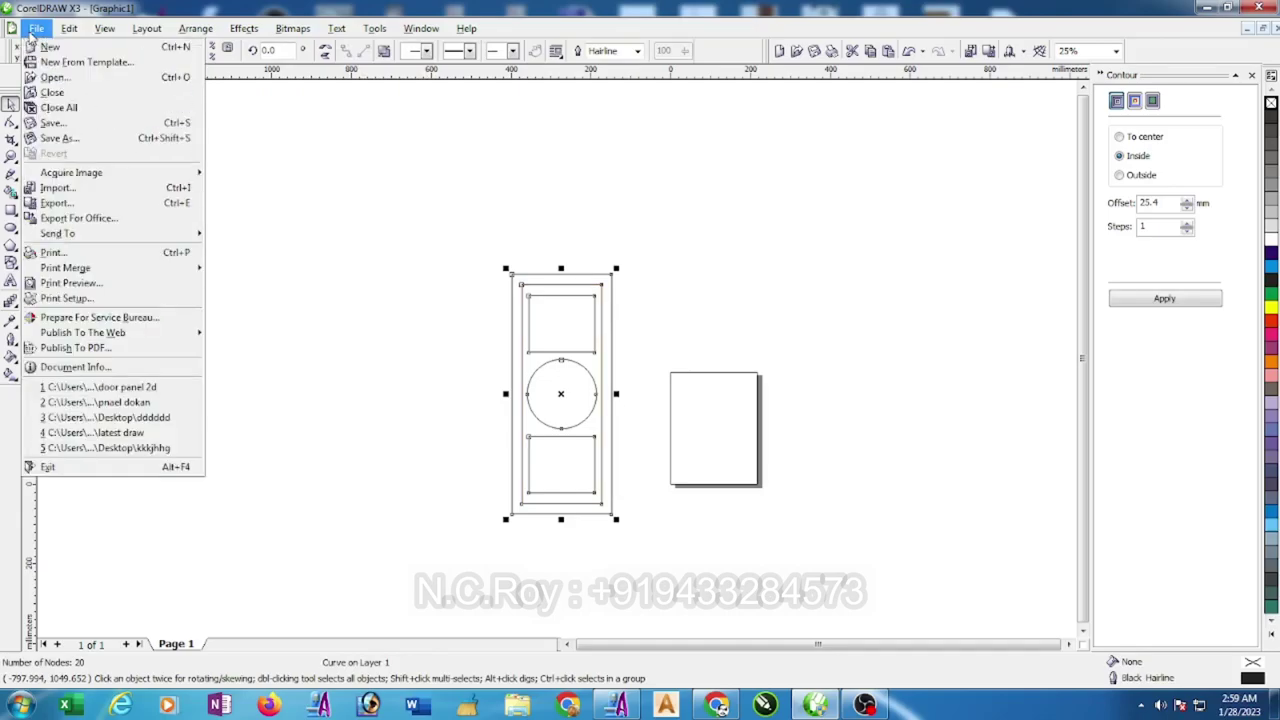
{"action": "left_click", "coordinate": [55, 204]}
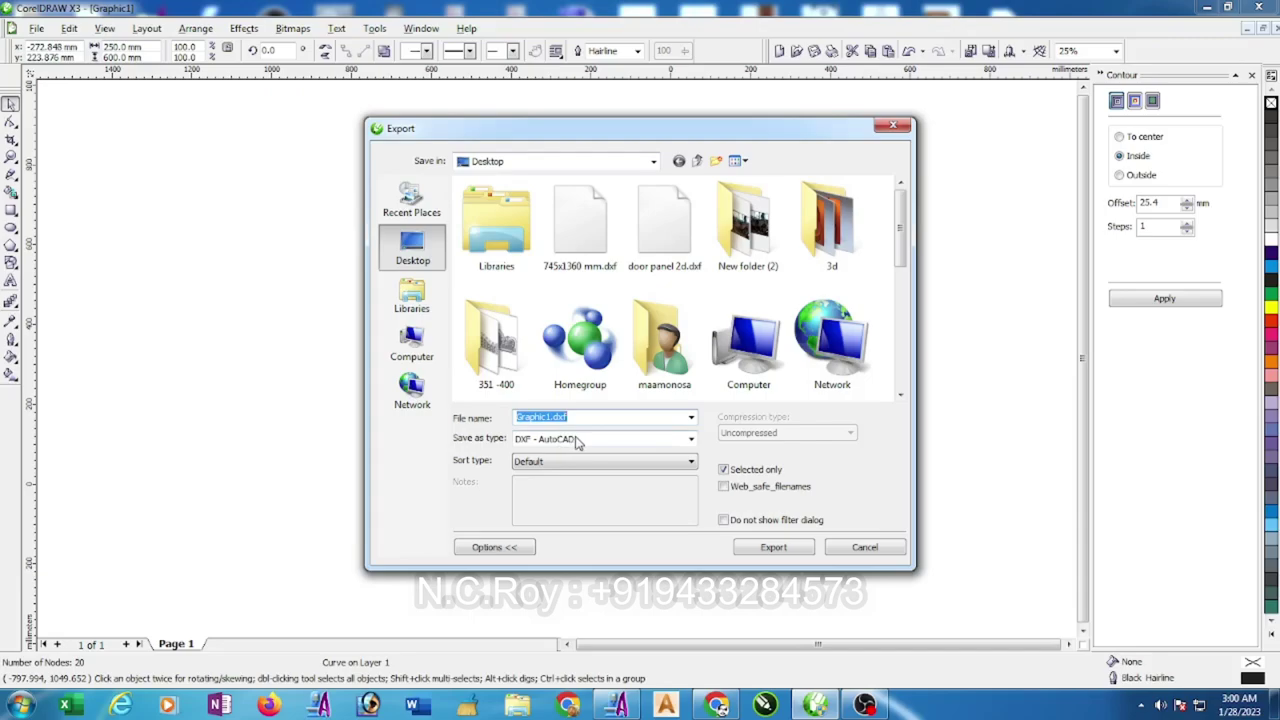
{"action": "type", "text": "2d cut"}
{"action": "left_click", "coordinate": [771, 549]}
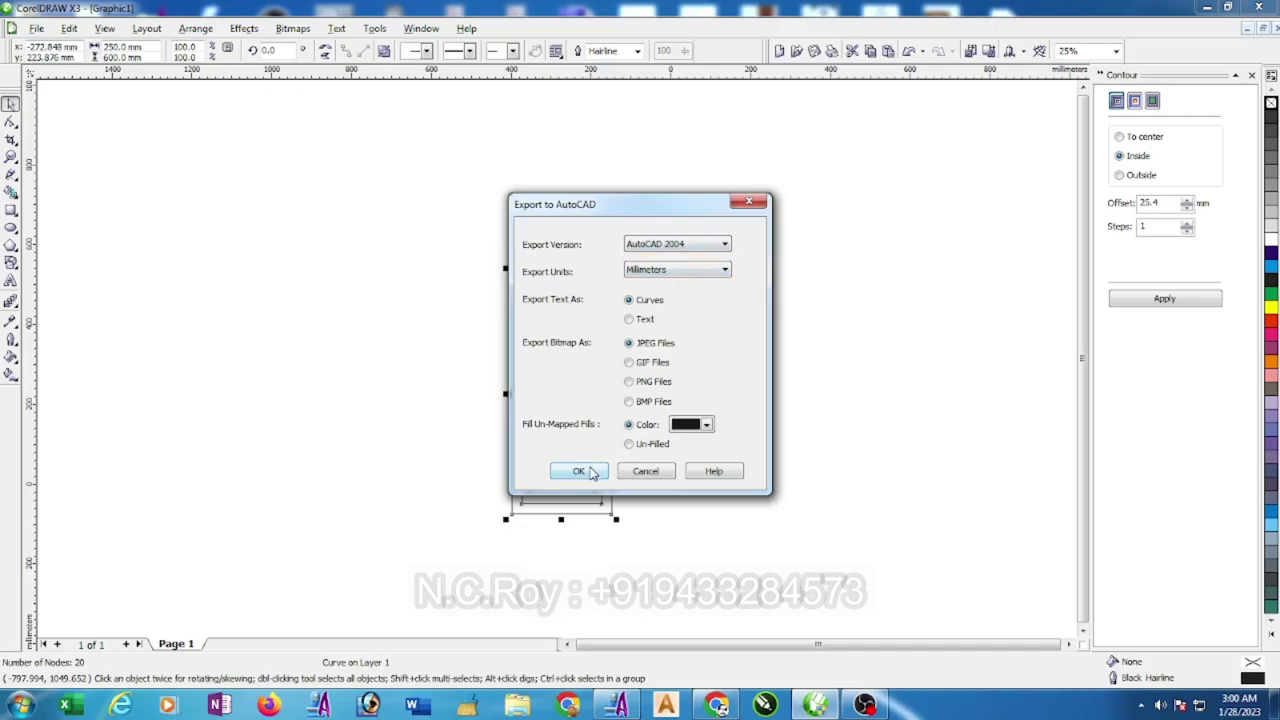
{"action": "left_click", "coordinate": [580, 471]}
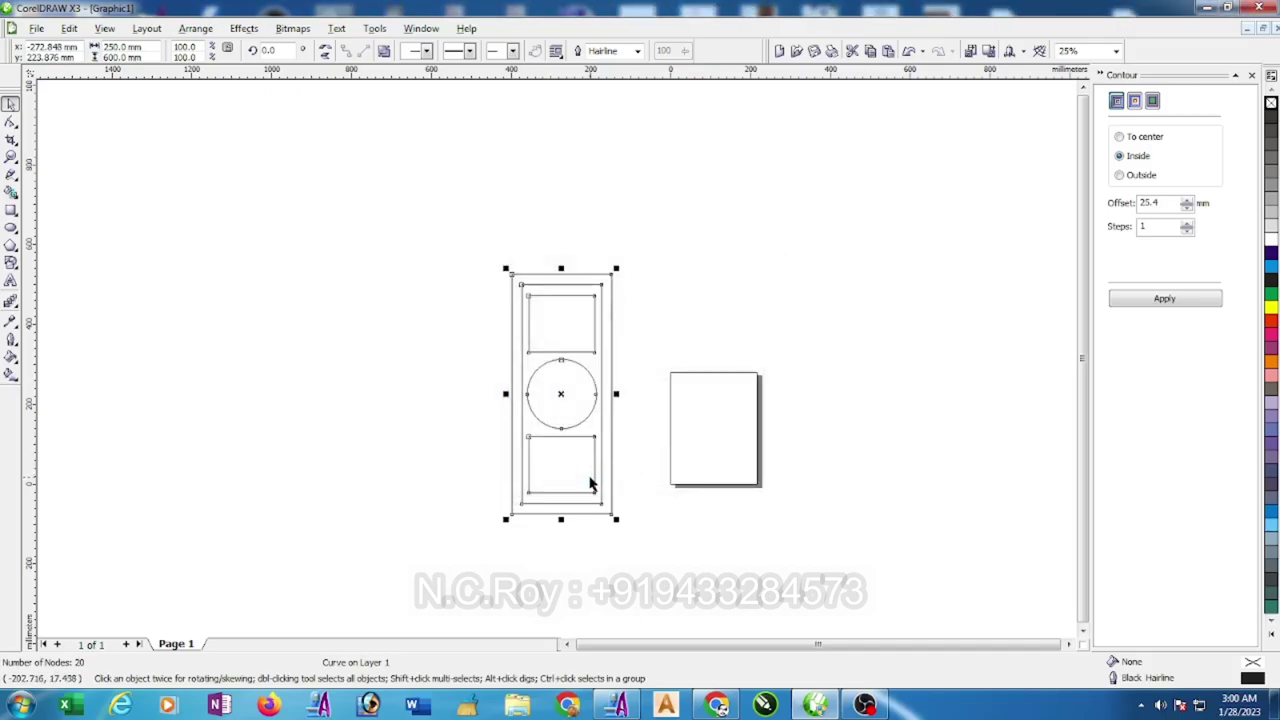
{"action": "left_click", "coordinate": [617, 705]}
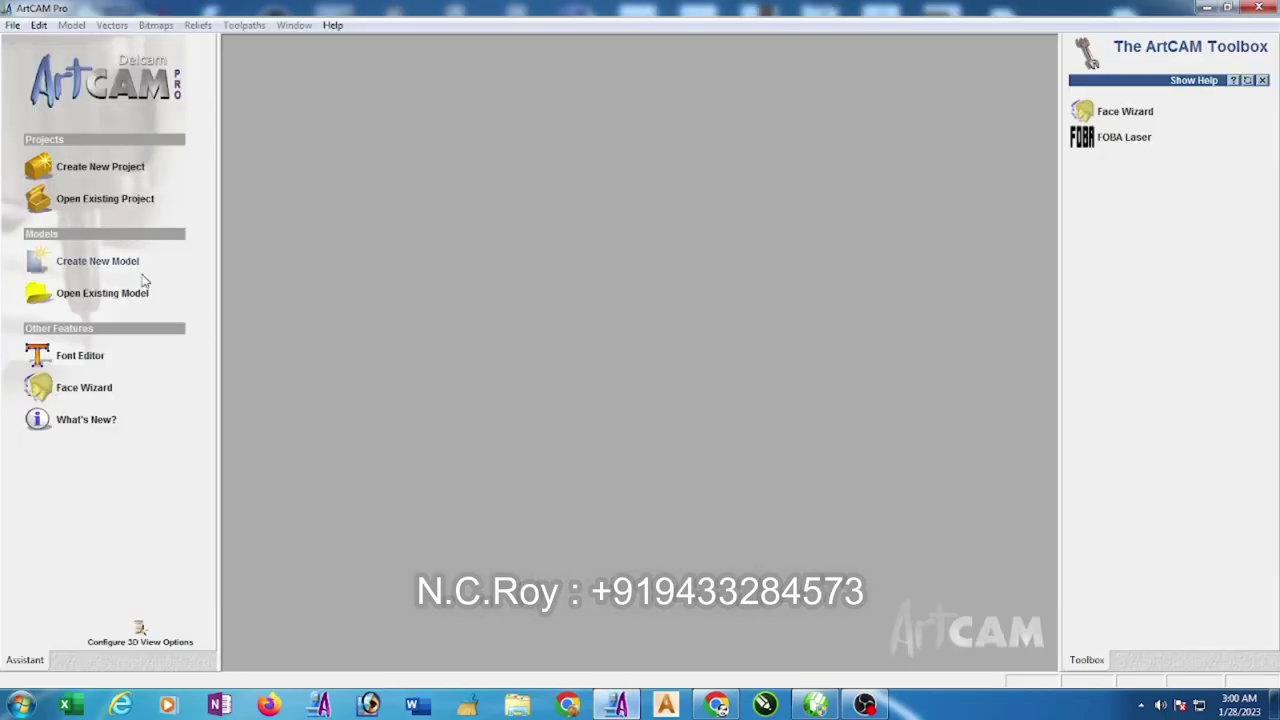
Create a new ArtCAM model with width 250 mm and height 600 mm
{"action": "left_click", "coordinate": [98, 264]}
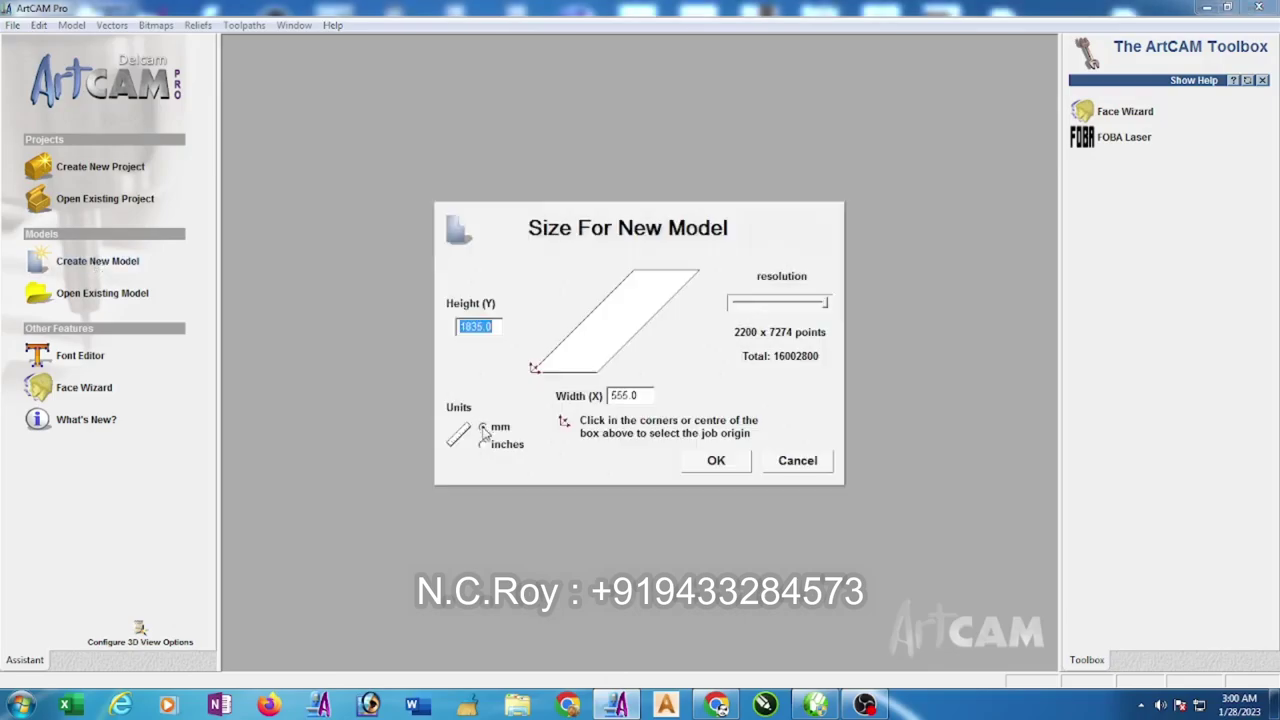
{"action": "double_click", "coordinate": [649, 394]}
{"action": "type", "text": "250"}
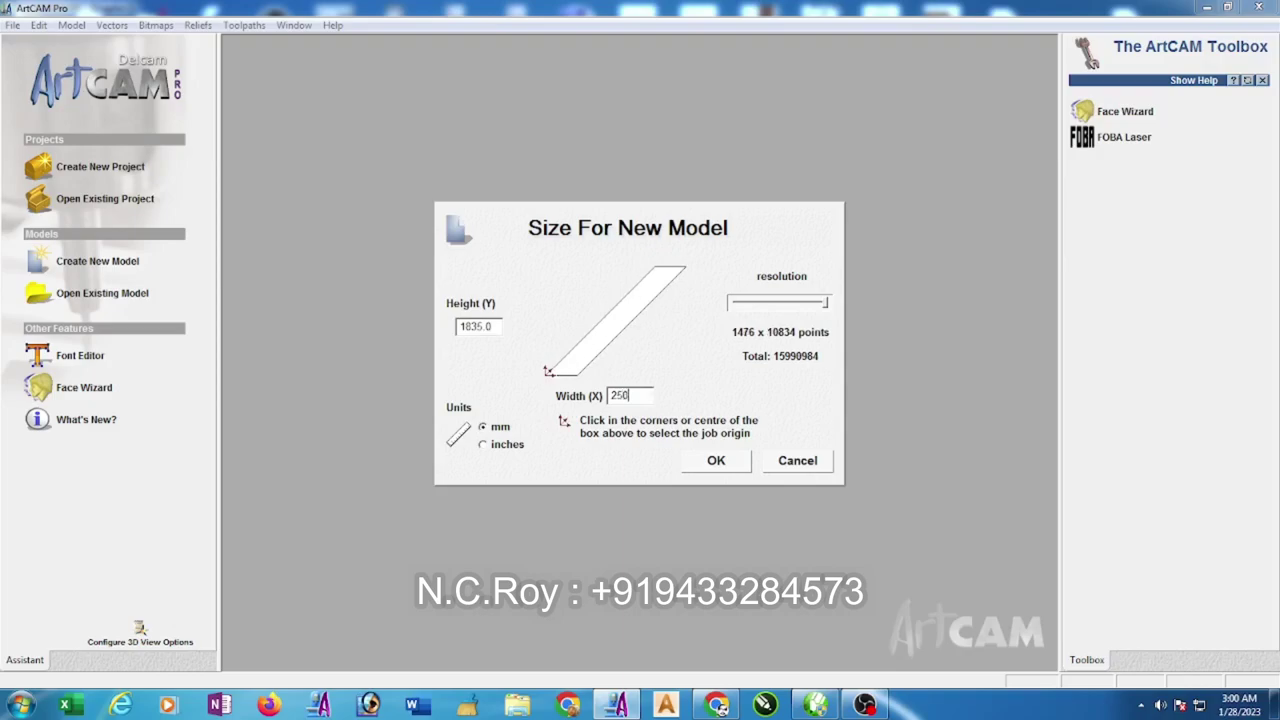
{"action": "double_click", "coordinate": [476, 326]}
{"action": "type", "text": "6"}
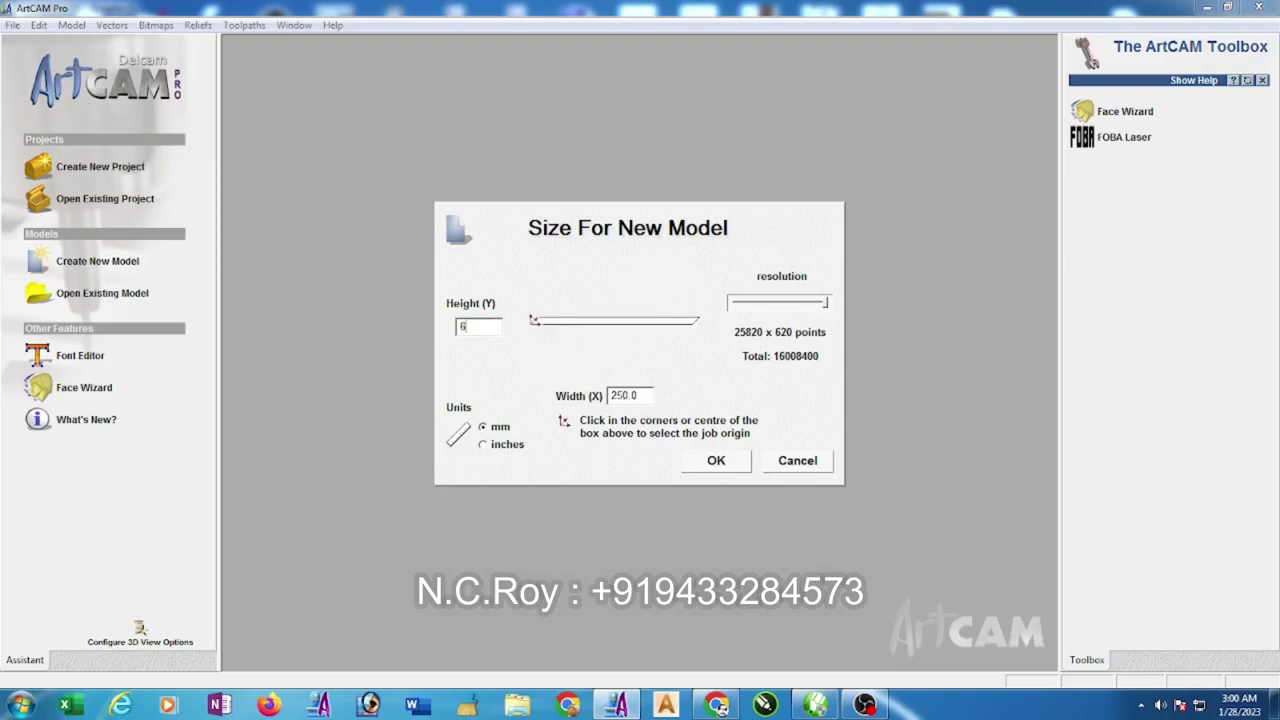
{"action": "type", "text": "00"}
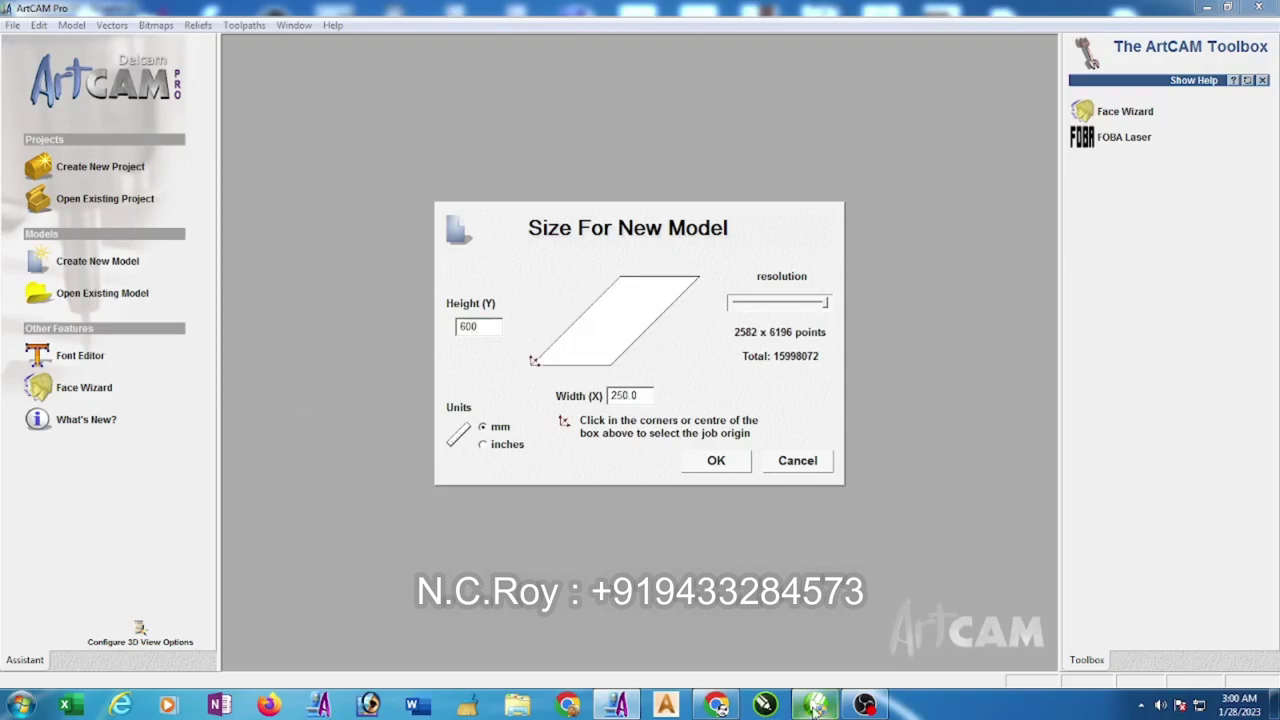
{"action": "left_click", "coordinate": [815, 708]}
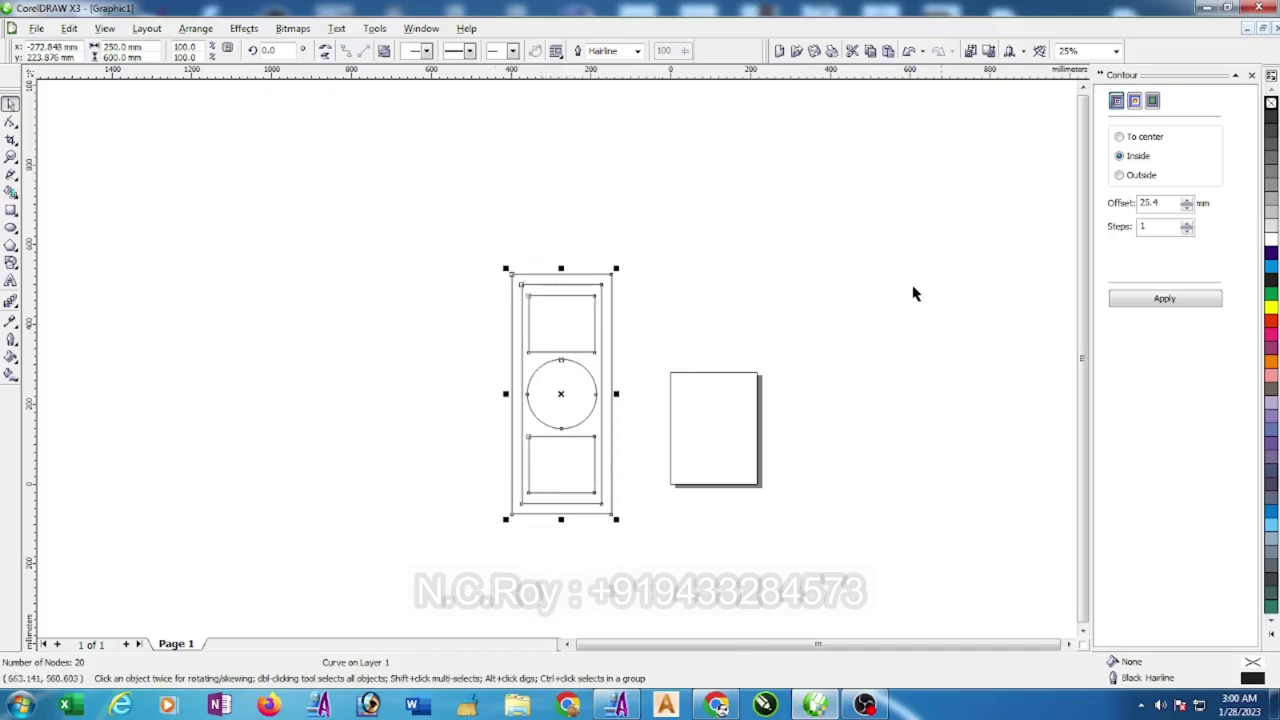
{"action": "left_click", "coordinate": [617, 706]}
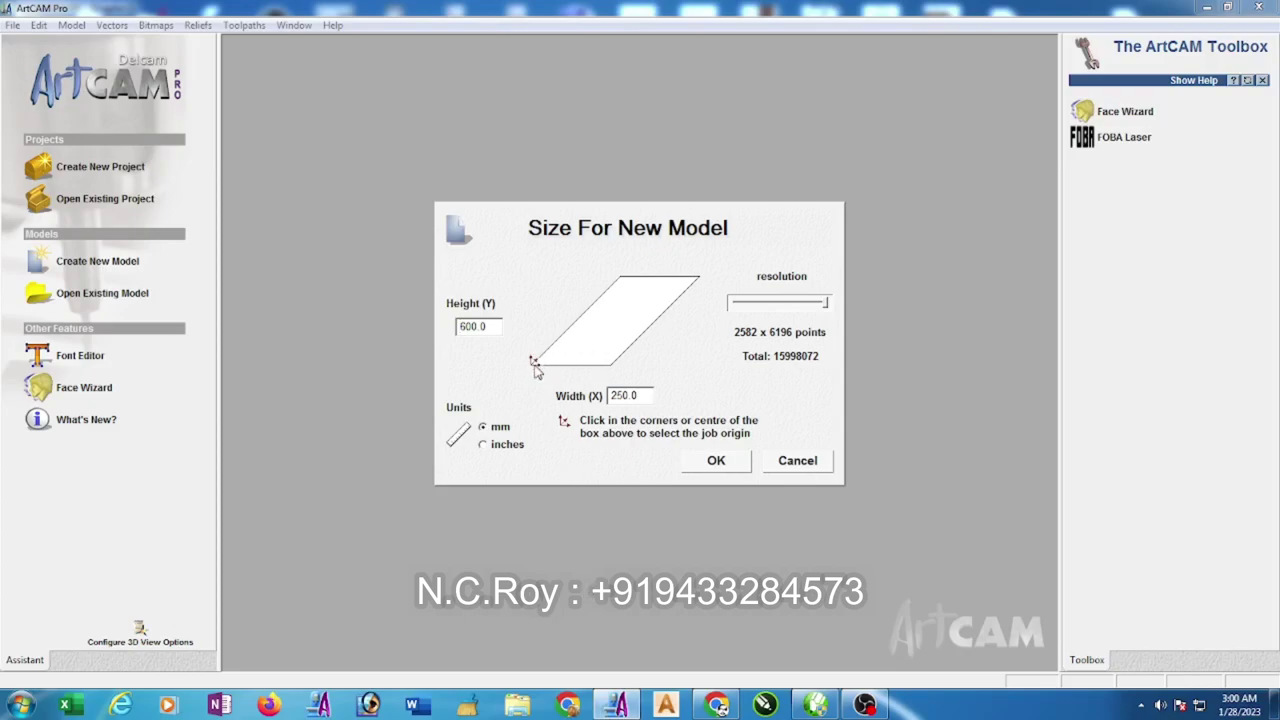
{"action": "left_click", "coordinate": [716, 462]}
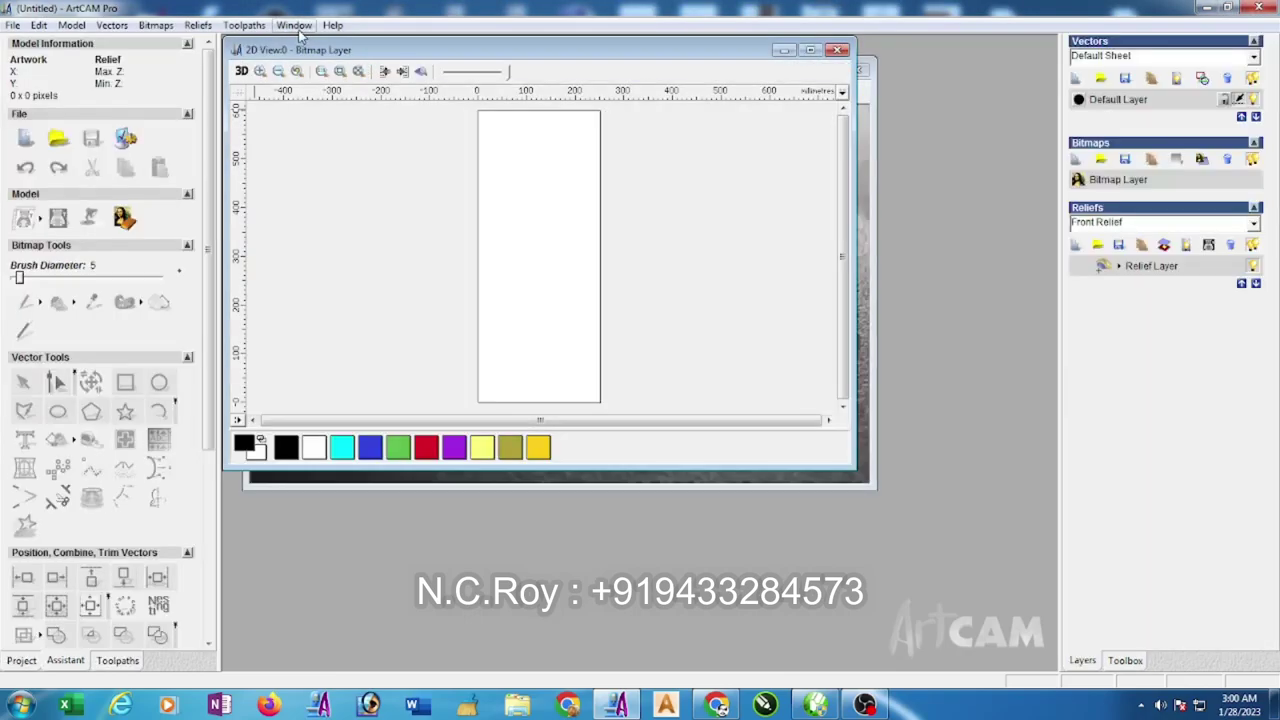
Tile the 2D and 3D views vertically and render the blank plate in 3D
{"action": "left_click", "coordinate": [294, 26]}
{"action": "left_click", "coordinate": [308, 60]}
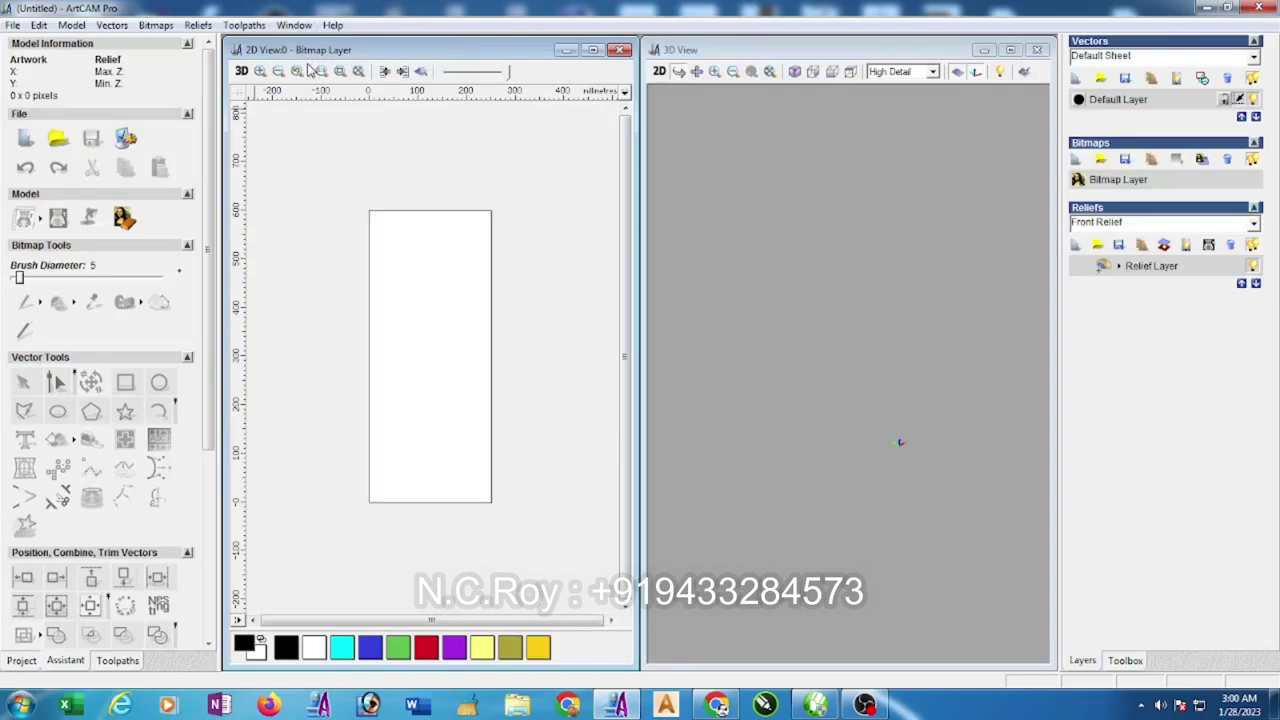
{"action": "left_click", "coordinate": [902, 328]}
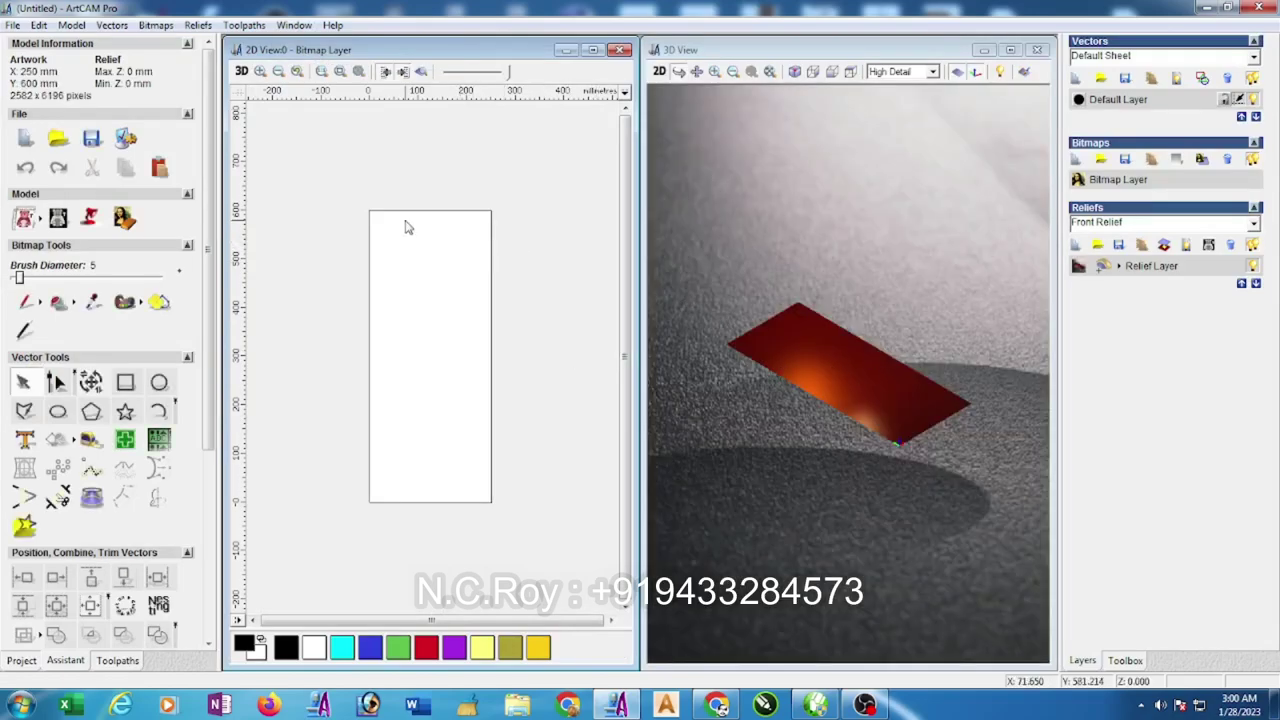
{"action": "left_click", "coordinate": [112, 26]}
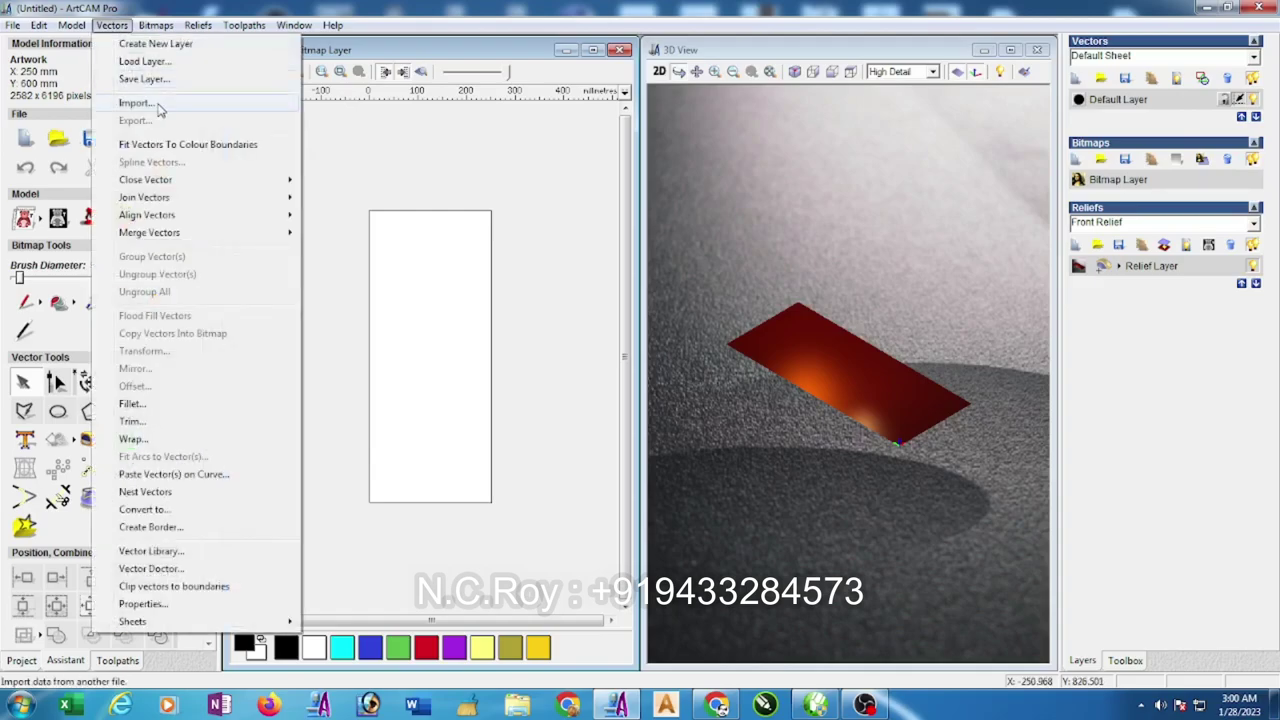
{"action": "left_click", "coordinate": [471, 157]}
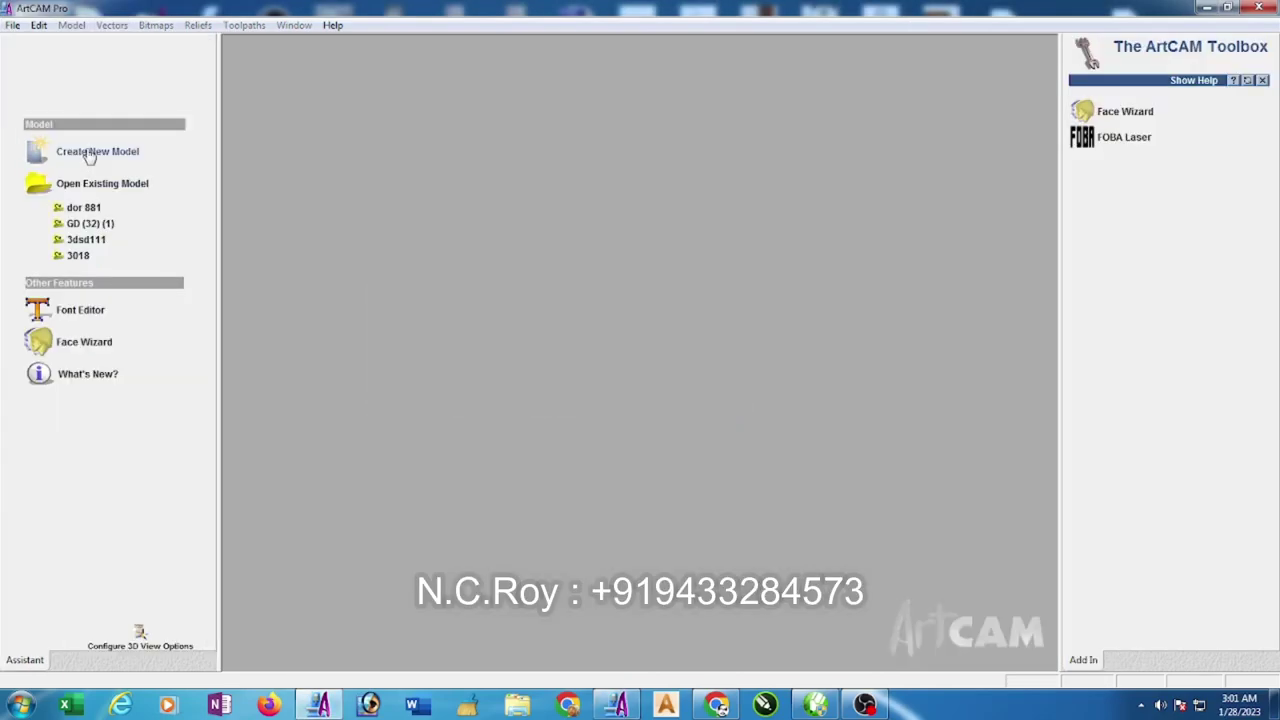
Create another 250 × 600 mm model and tile its 2D and 3D views vertically
{"action": "left_click", "coordinate": [91, 151]}
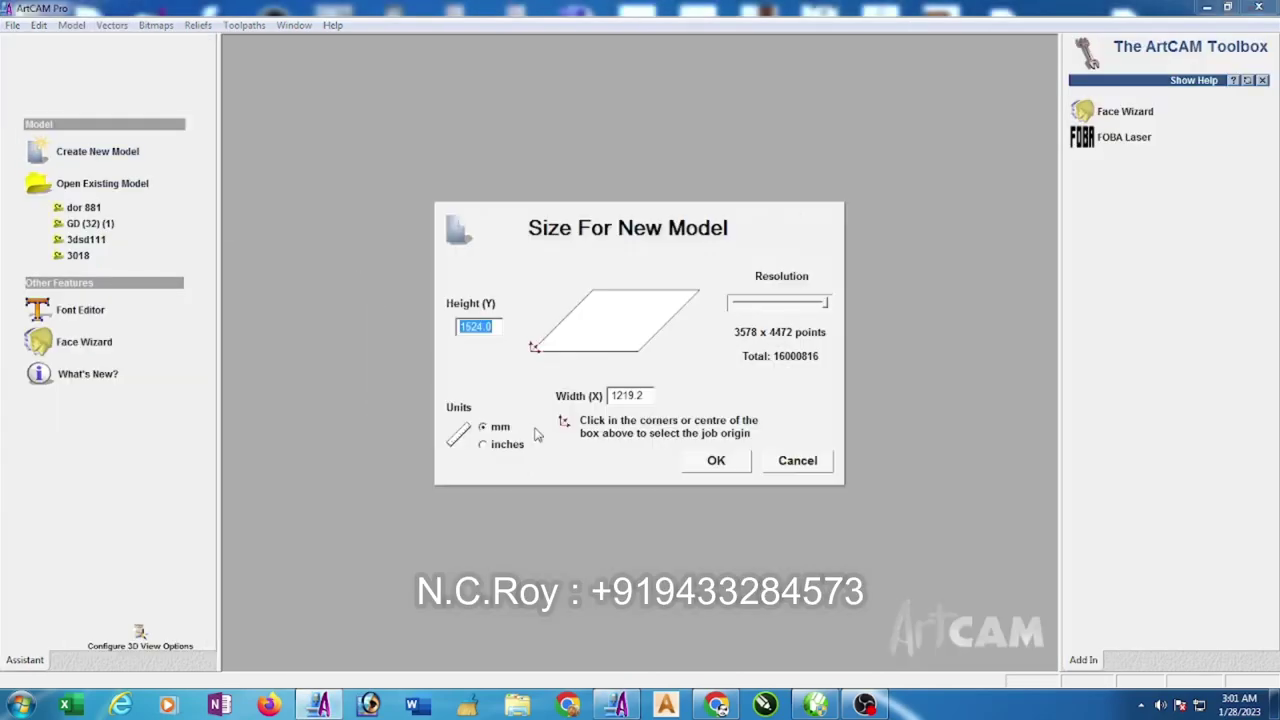
{"action": "double_click", "coordinate": [640, 395]}
{"action": "type", "text": "250"}
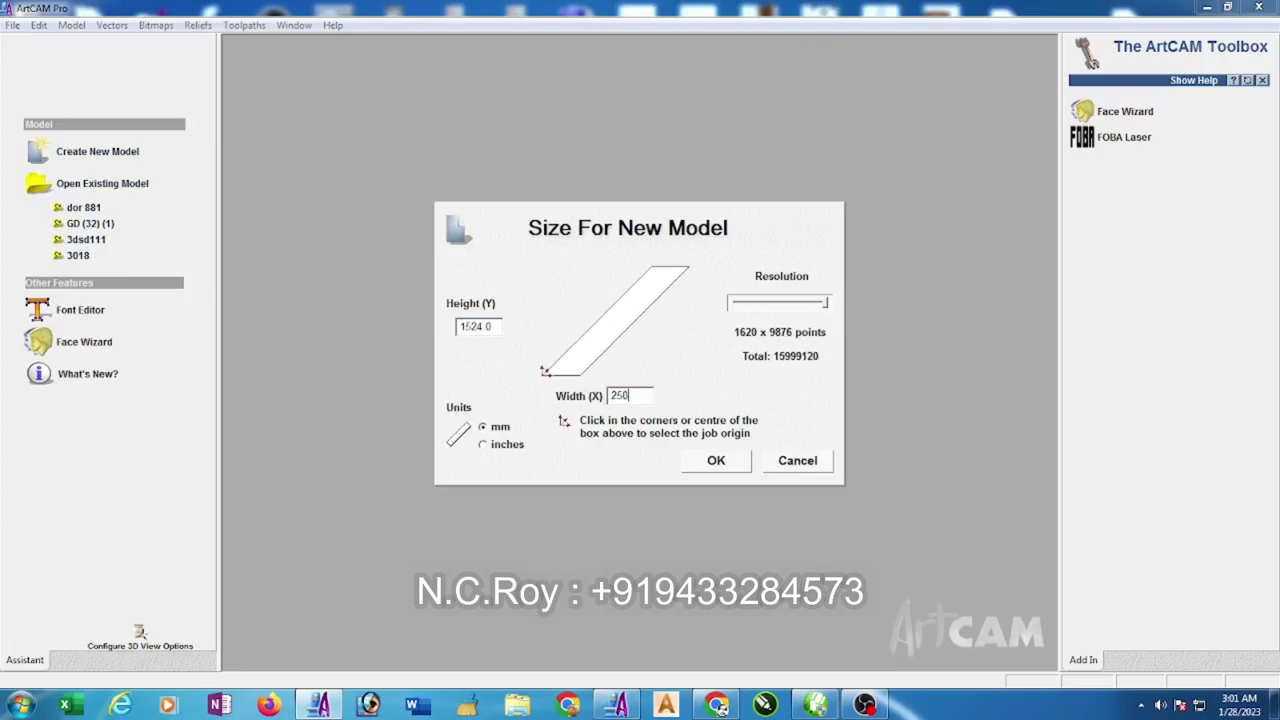
{"action": "double_click", "coordinate": [497, 326]}
{"action": "type", "text": "600"}
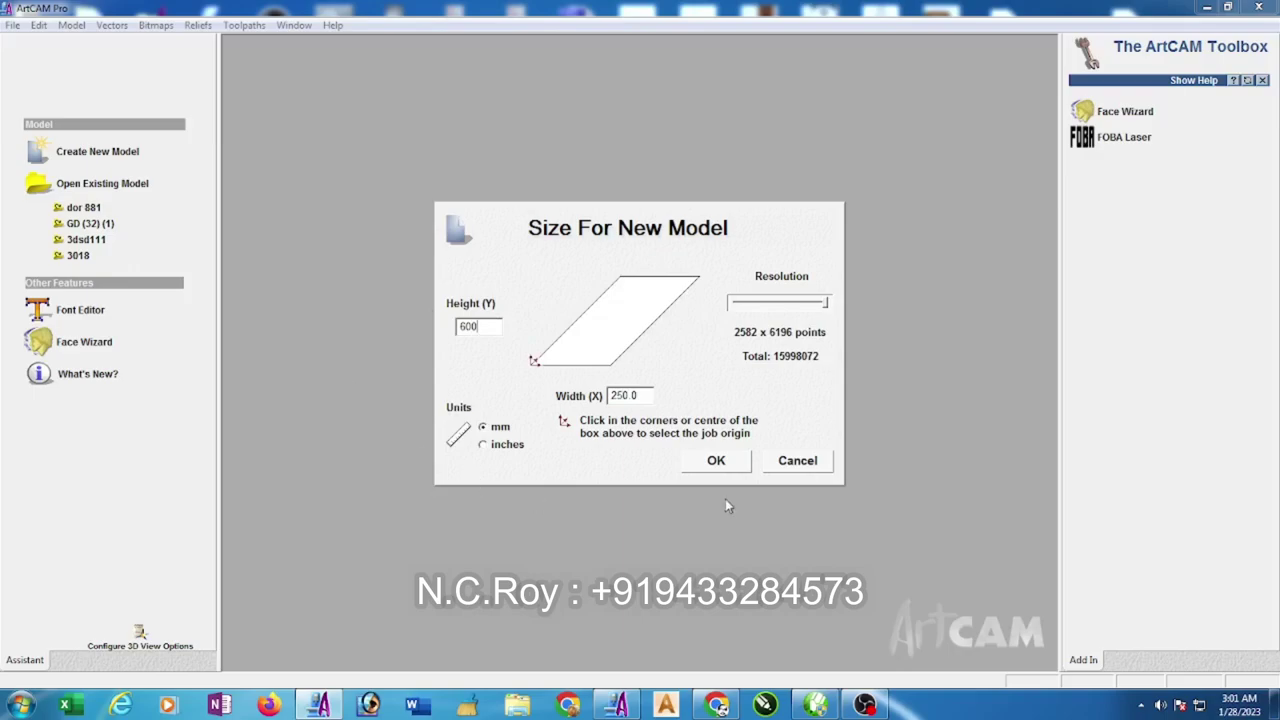
{"action": "left_click", "coordinate": [716, 460]}
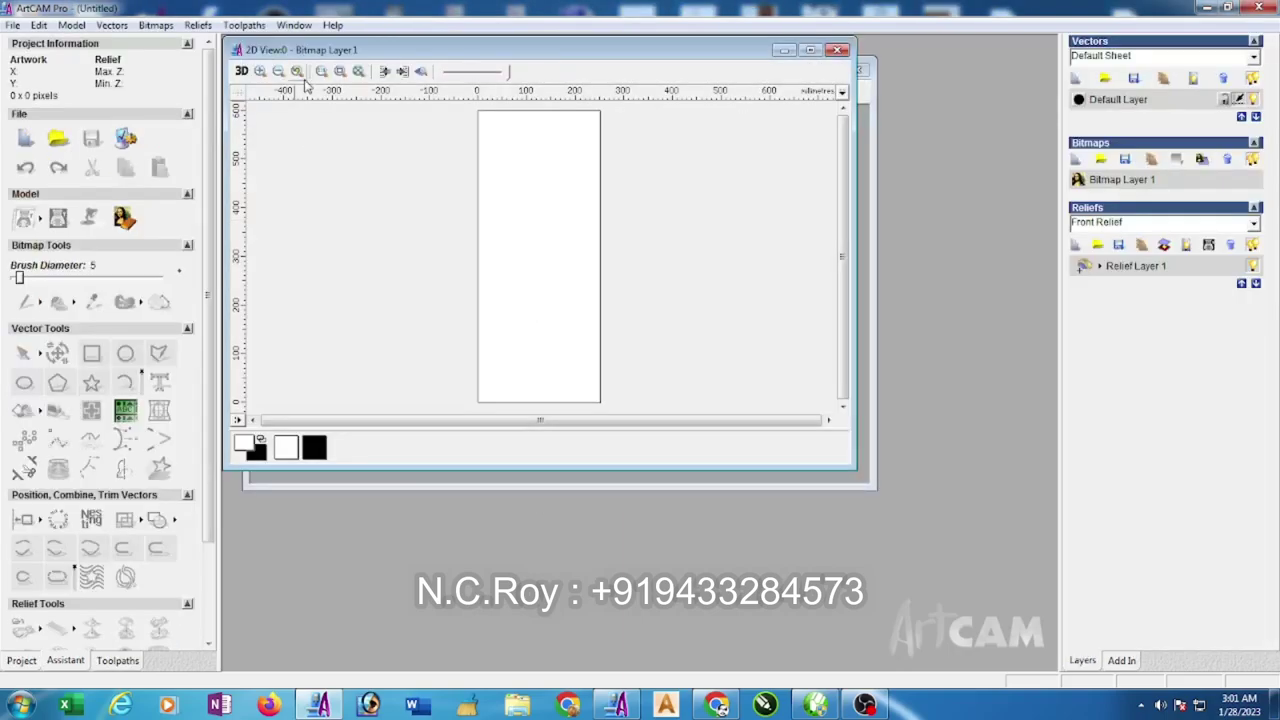
{"action": "left_click", "coordinate": [294, 25]}
{"action": "left_click", "coordinate": [316, 62]}
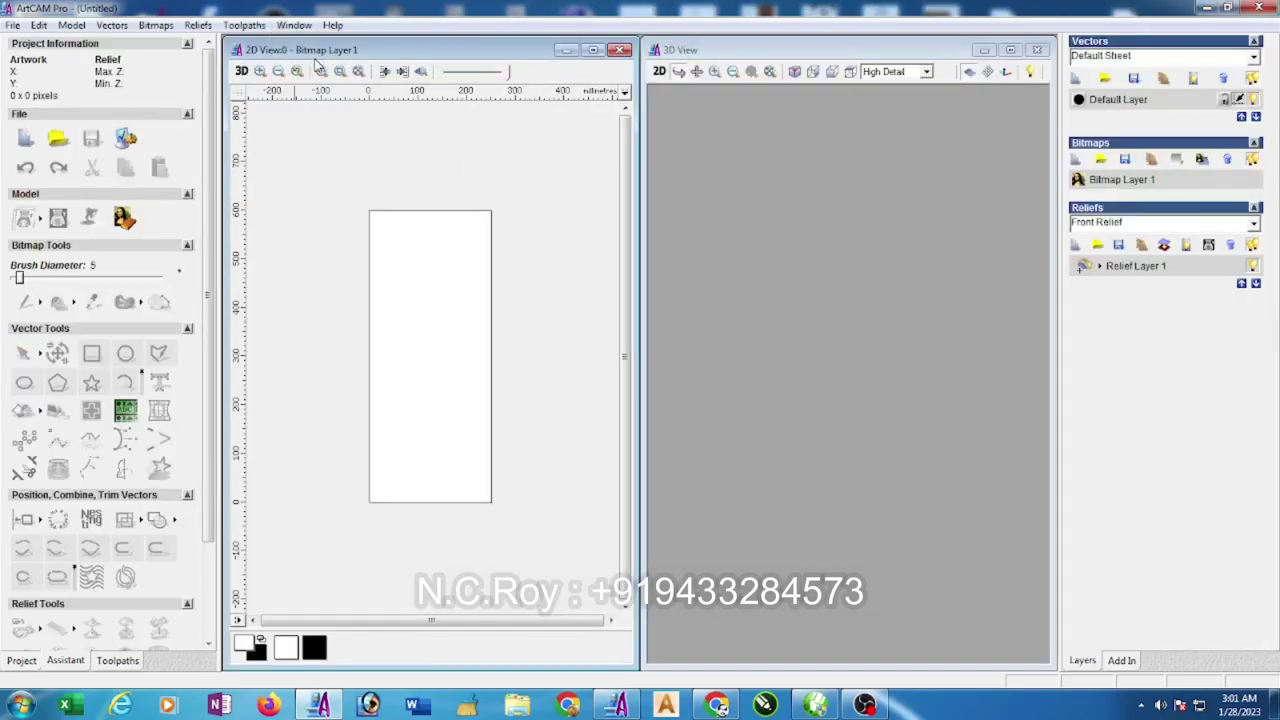
Import 2d cut.dxf through File > Import, centred on the page
{"action": "left_click", "coordinate": [13, 25]}
{"action": "mouse_move", "coordinate": [45, 197]}
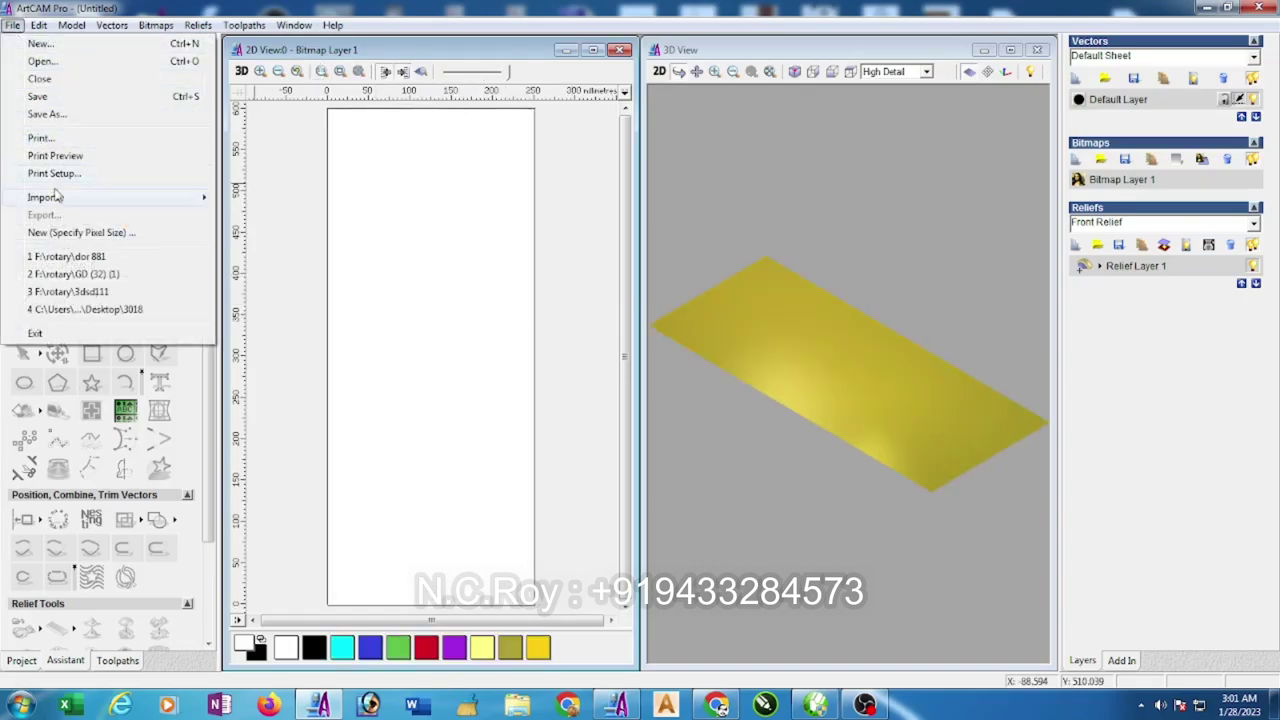
{"action": "left_click", "coordinate": [300, 200]}
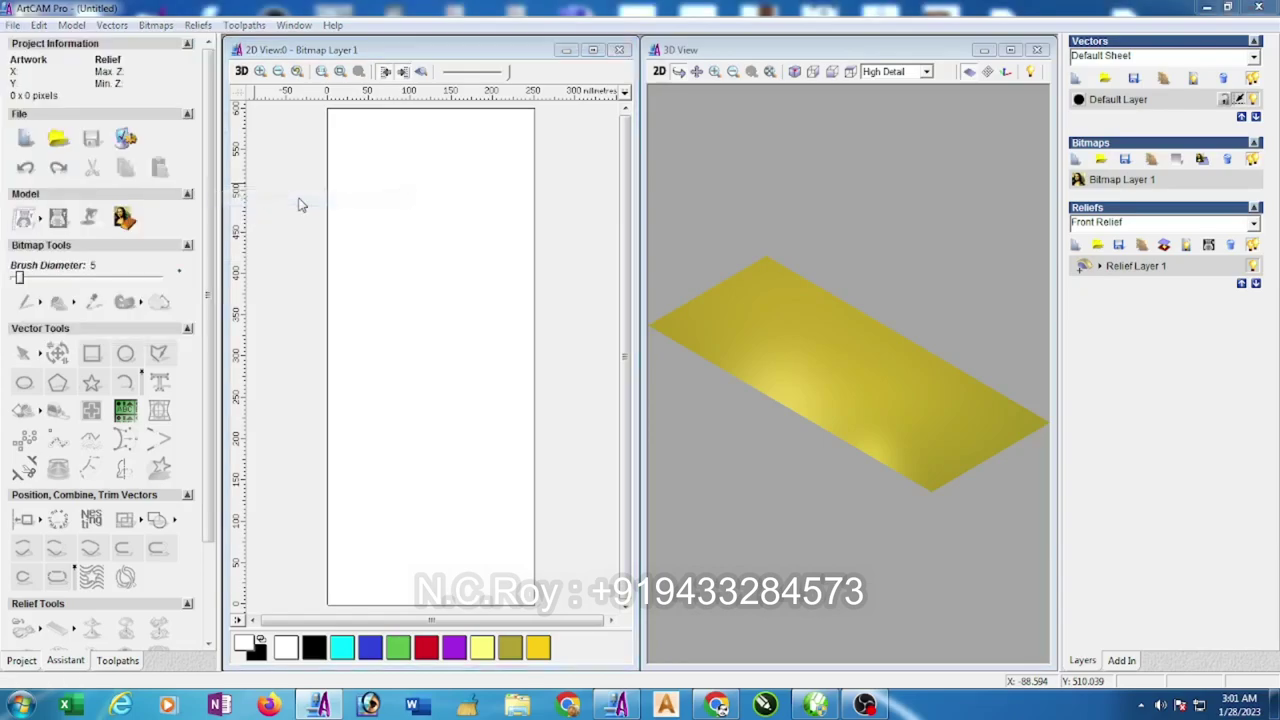
{"action": "left_click", "coordinate": [547, 200]}
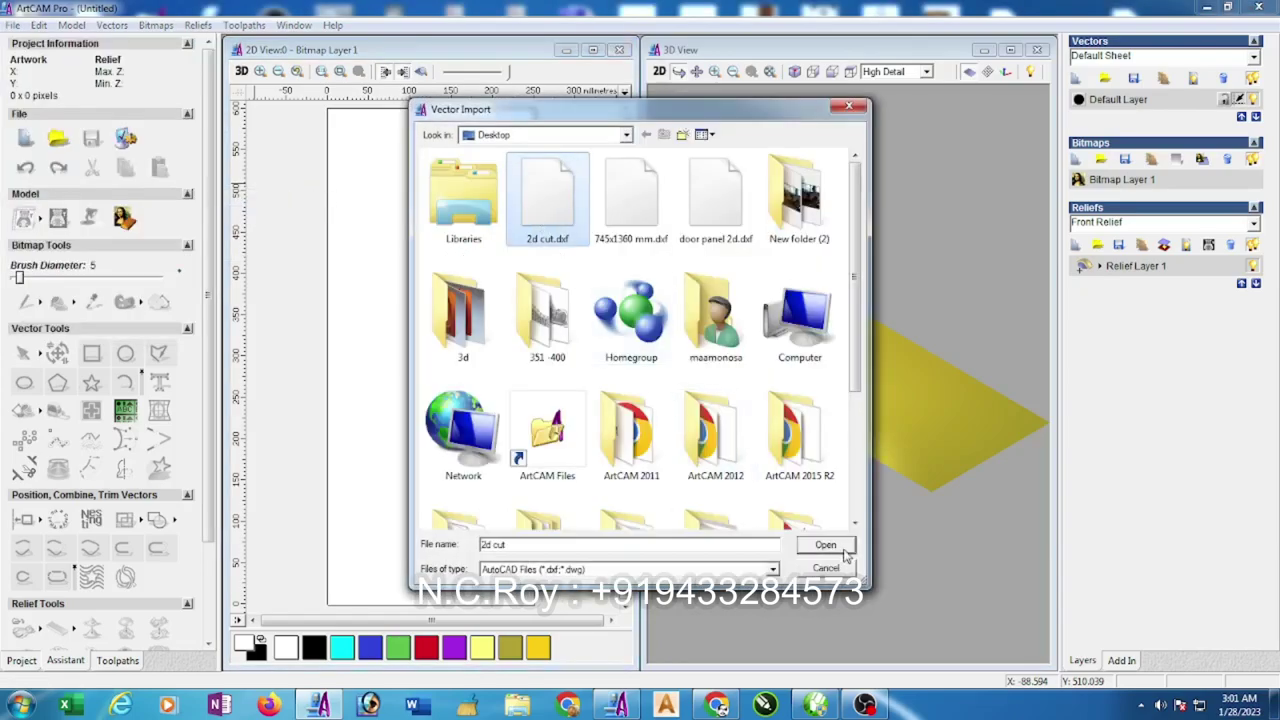
{"action": "left_click", "coordinate": [838, 546]}
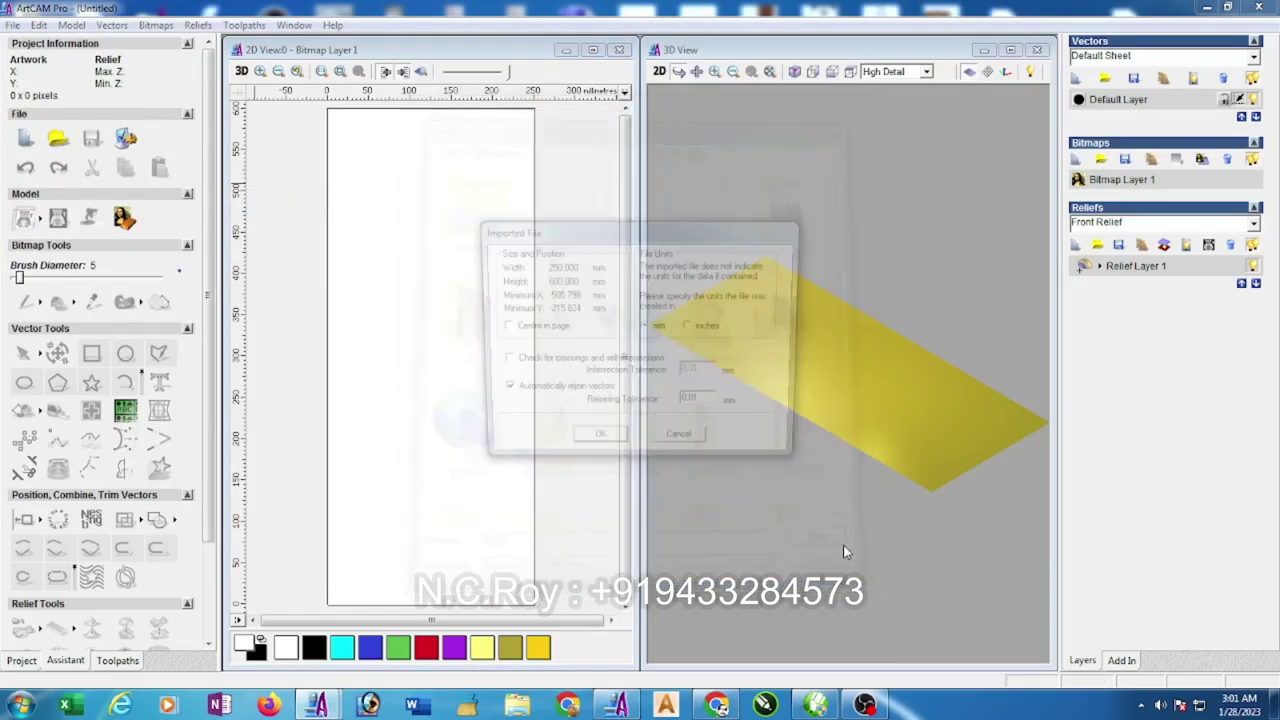
{"action": "left_click", "coordinate": [500, 327]}
{"action": "left_click", "coordinate": [592, 445]}
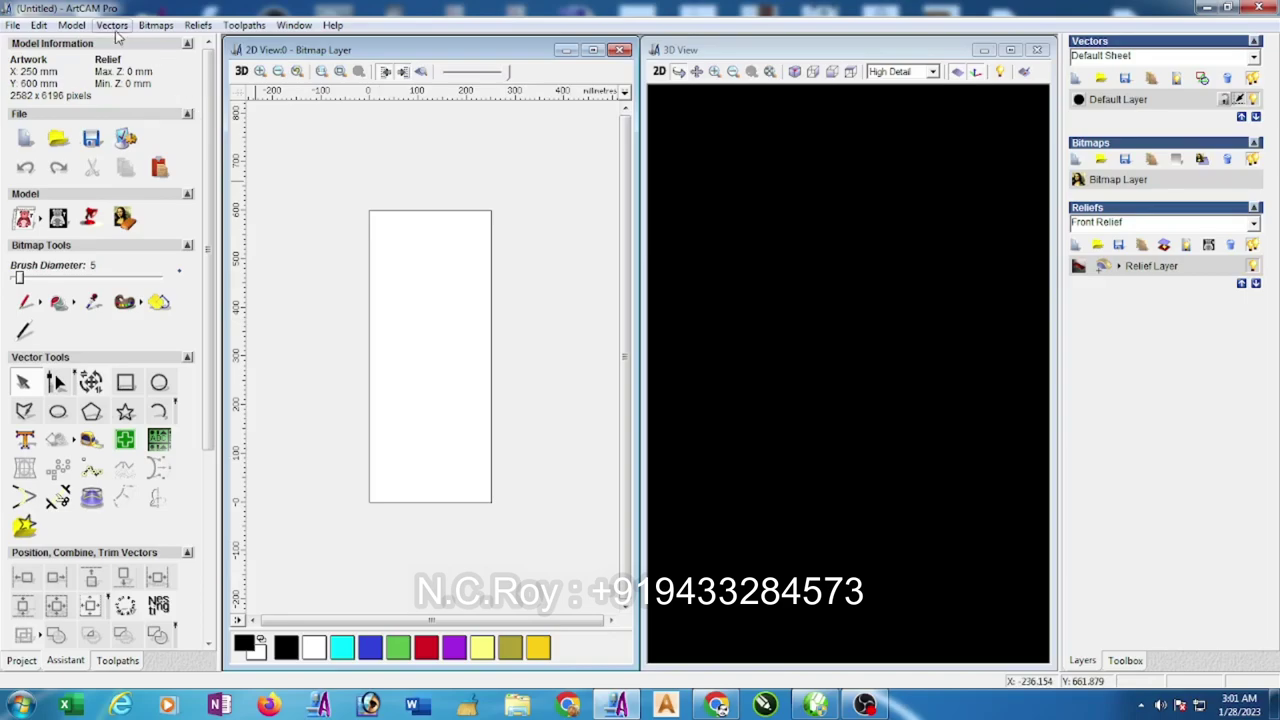
Import 2d cut.dxf as an AutoCAD file via Vectors > Import and accept the placement
{"action": "left_click", "coordinate": [113, 27]}
{"action": "left_click", "coordinate": [136, 103]}
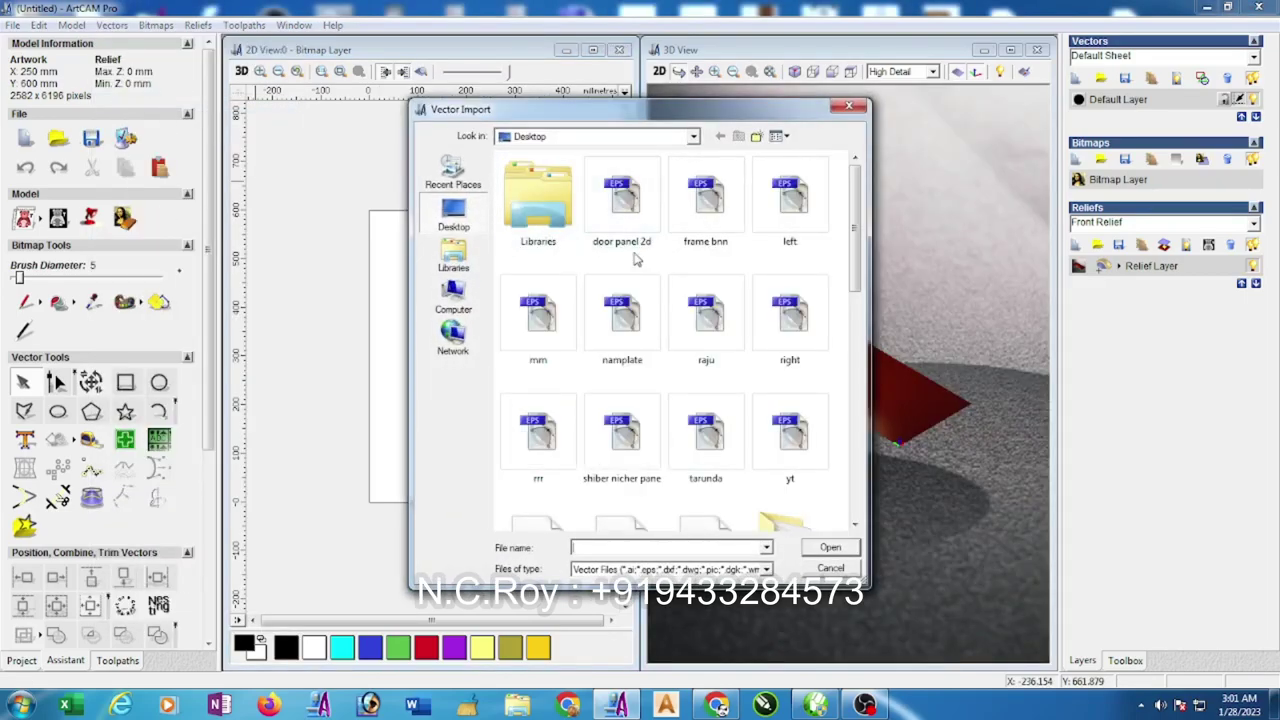
{"action": "left_click", "coordinate": [766, 569]}
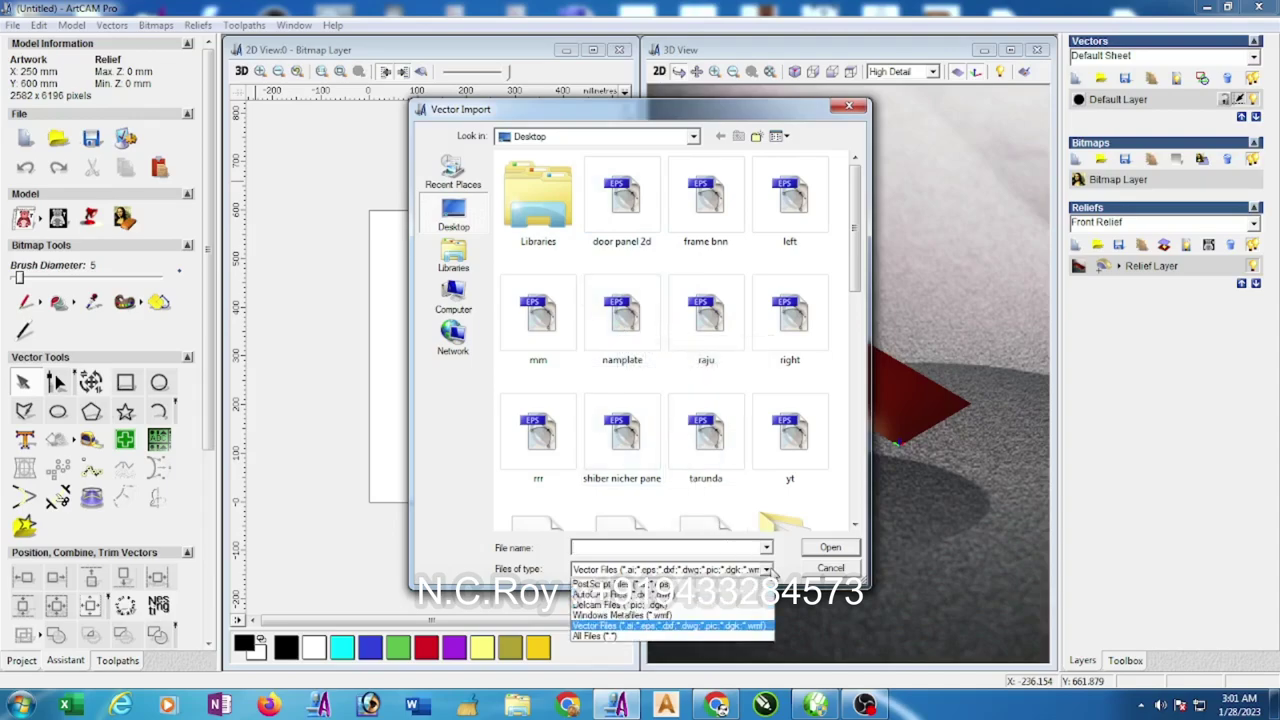
{"action": "left_click", "coordinate": [705, 592]}
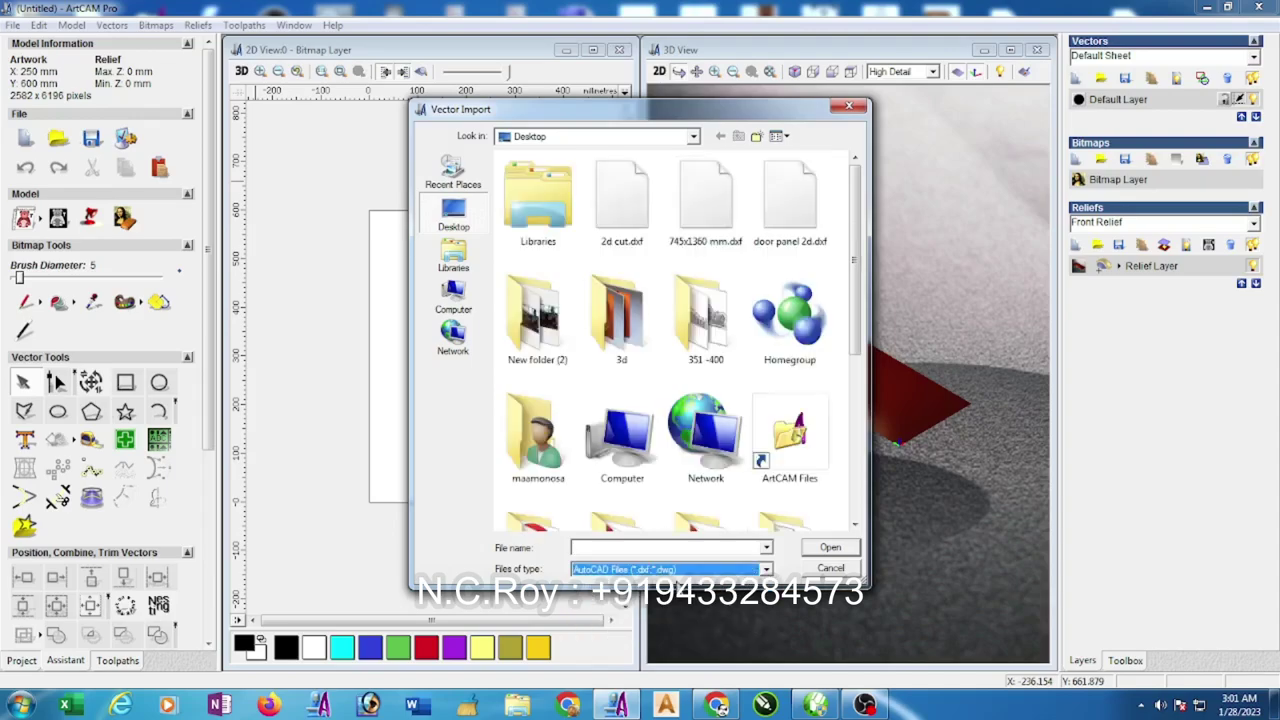
{"action": "double_click", "coordinate": [618, 225]}
{"action": "left_click", "coordinate": [597, 445]}
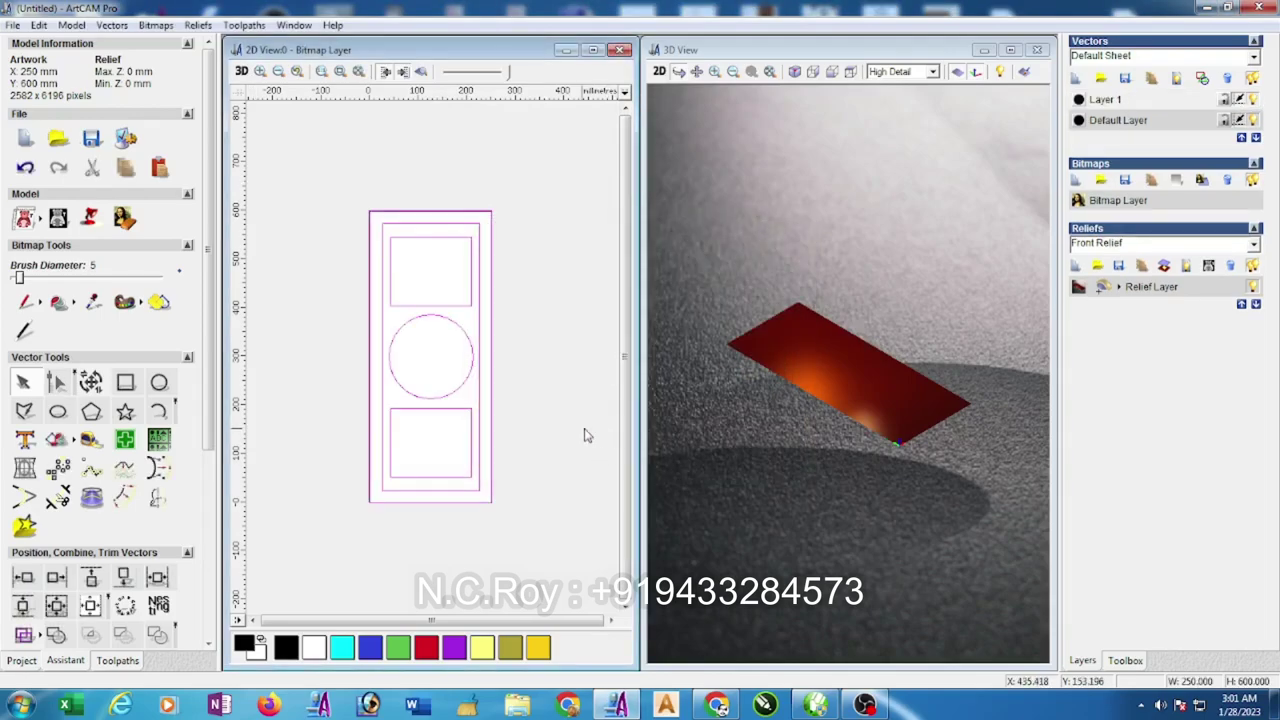
Box-select the two inner rectangles and the circle of the door-panel outline
{"action": "left_click", "coordinate": [479, 380]}
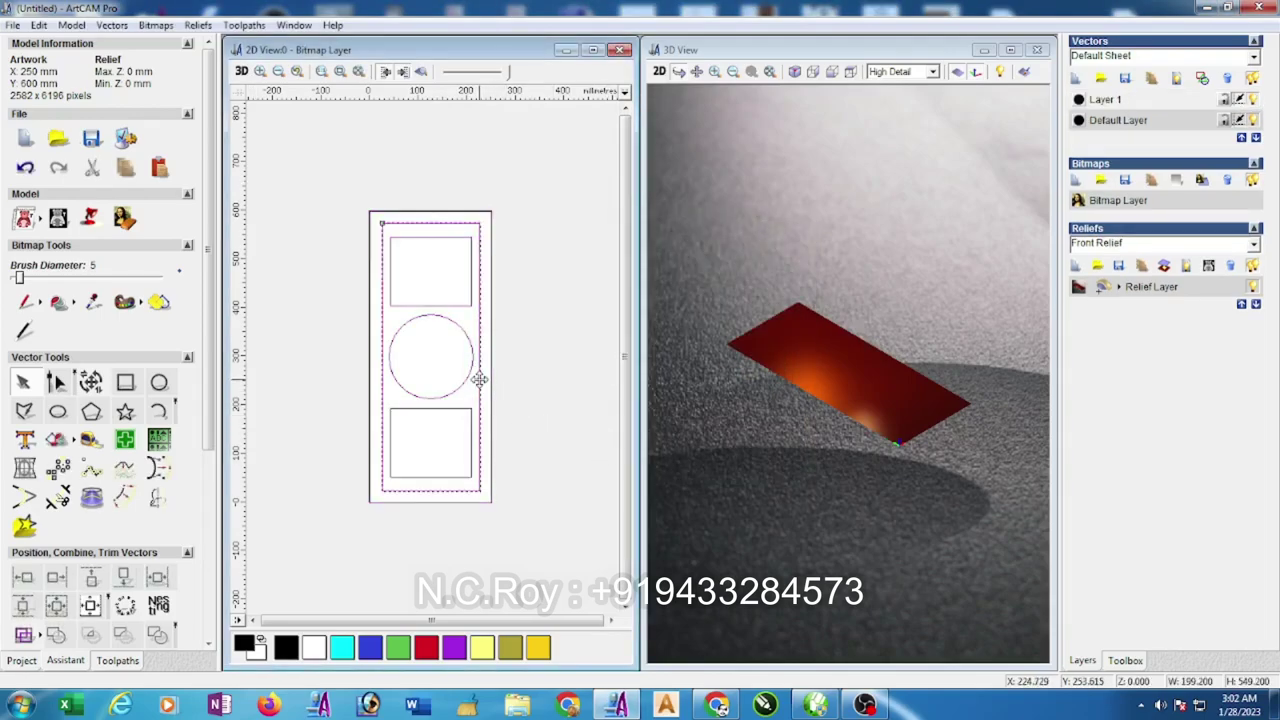
{"action": "left_click", "coordinate": [486, 382]}
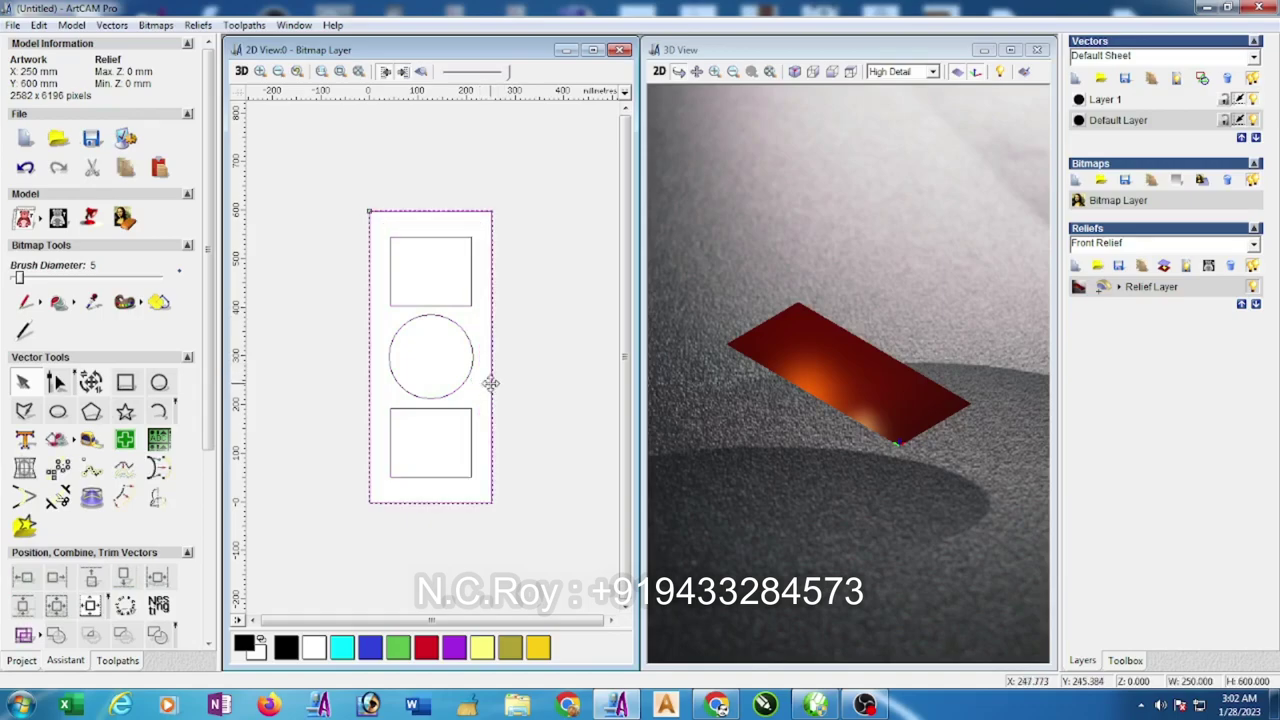
{"action": "left_click_drag", "start_coordinate": [327, 190], "coordinate": [530, 528]}
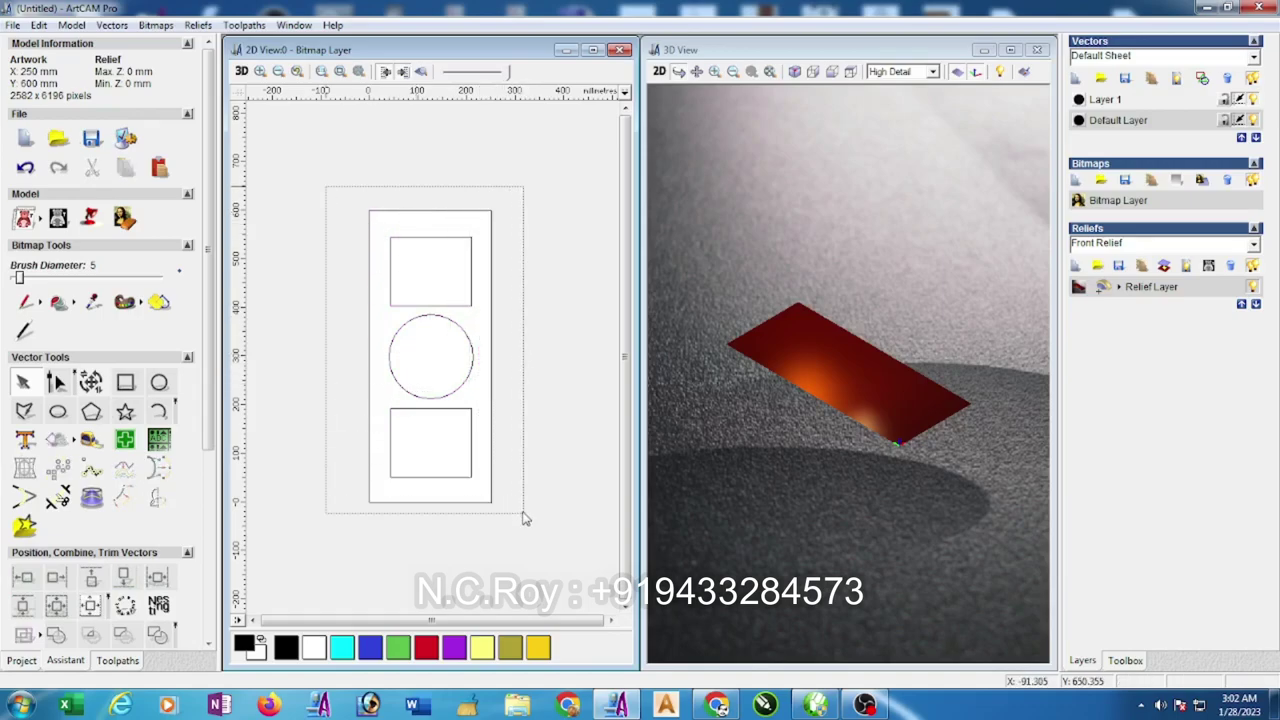
{"action": "left_click", "coordinate": [118, 661]}
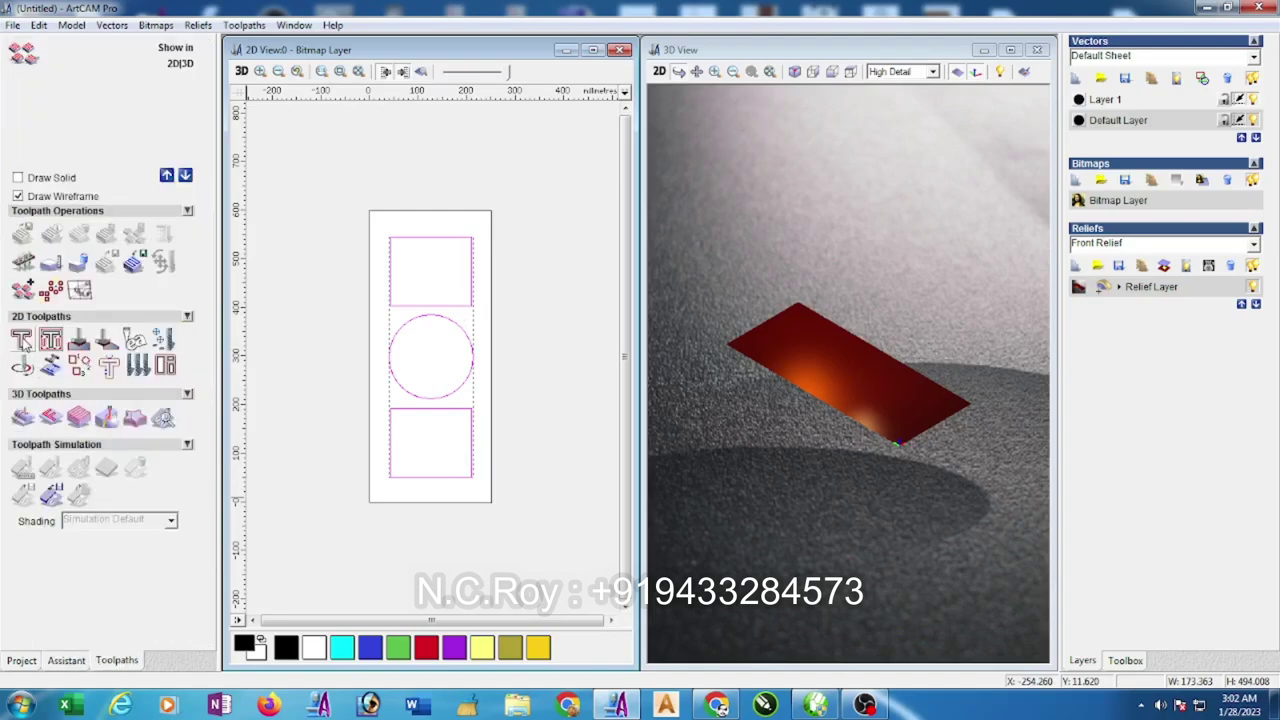
Start an outside profiling toolpath with a finish depth of 8 mm
{"action": "left_click", "coordinate": [22, 341]}
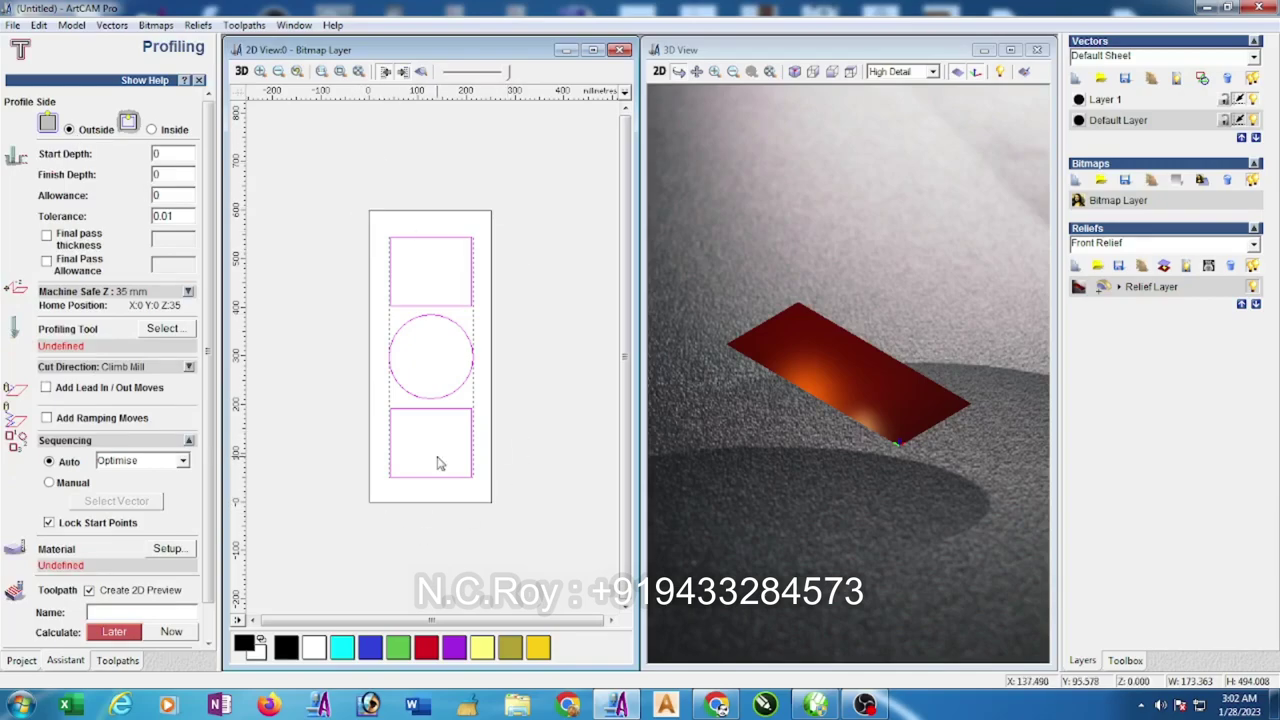
{"action": "left_click_drag", "start_coordinate": [171, 175], "coordinate": [137, 190]}
{"action": "type", "text": "8"}
{"action": "left_click", "coordinate": [188, 292]}
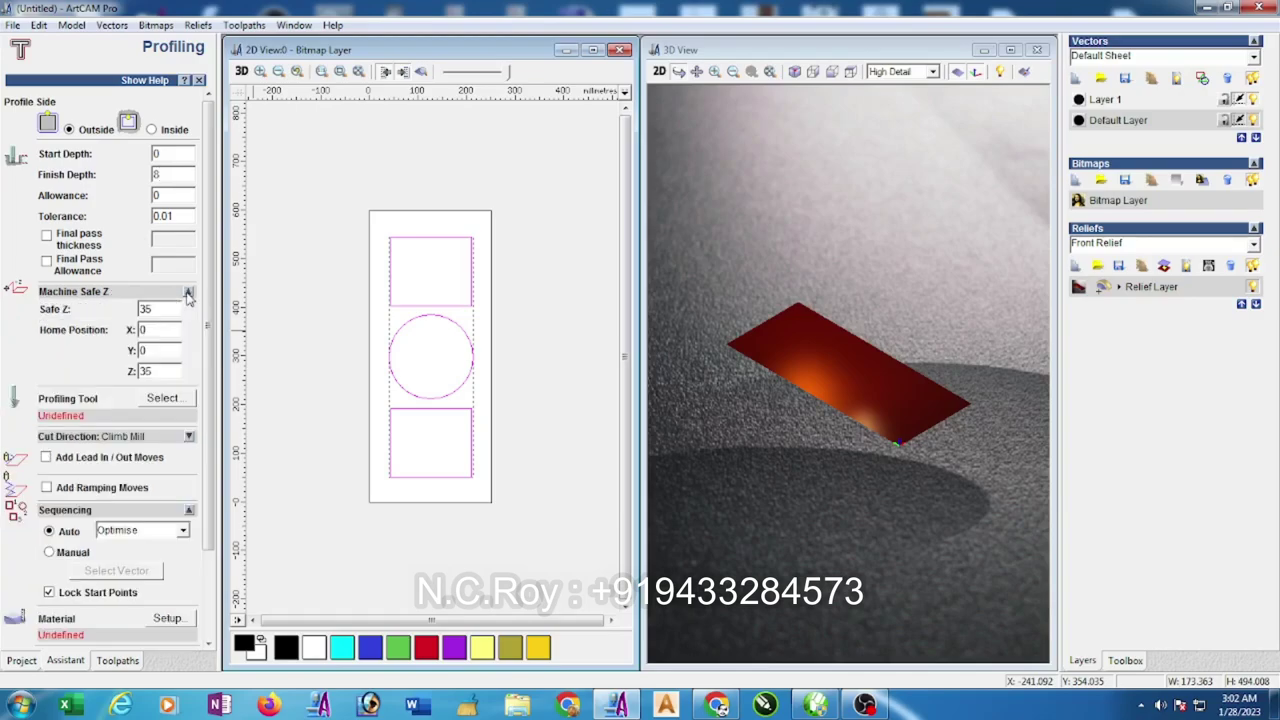
{"action": "left_click", "coordinate": [188, 292]}
Set End Mill 3 mm as the profiling tool, with stepdown 4 and feed rate 80
{"action": "left_click", "coordinate": [171, 333]}
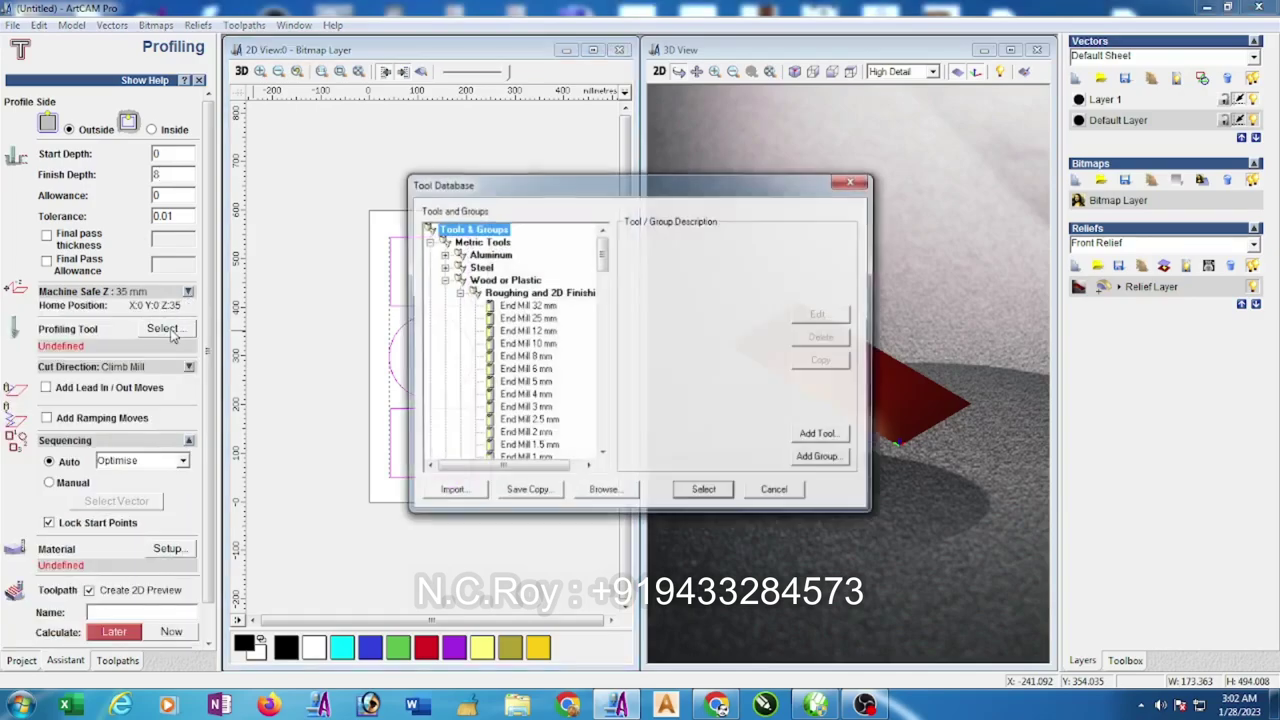
{"action": "left_click", "coordinate": [524, 408]}
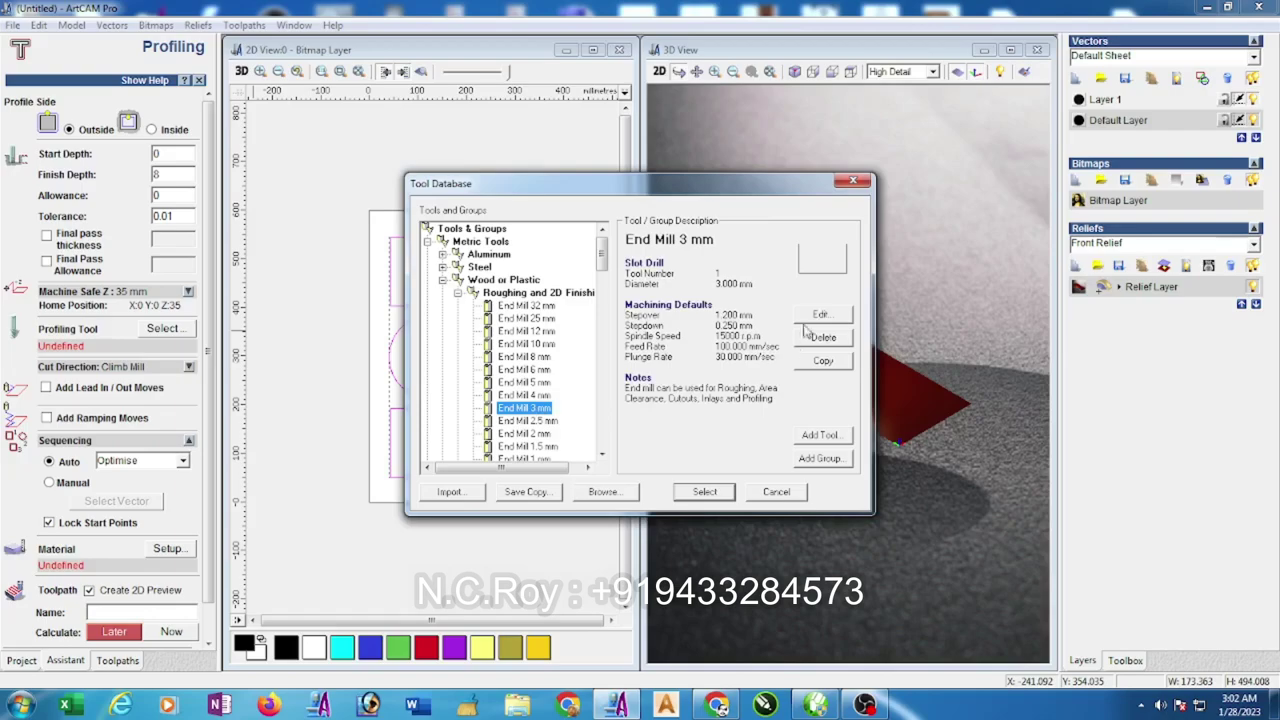
{"action": "left_click", "coordinate": [820, 314]}
{"action": "left_click_drag", "start_coordinate": [841, 238], "coordinate": [813, 248]}
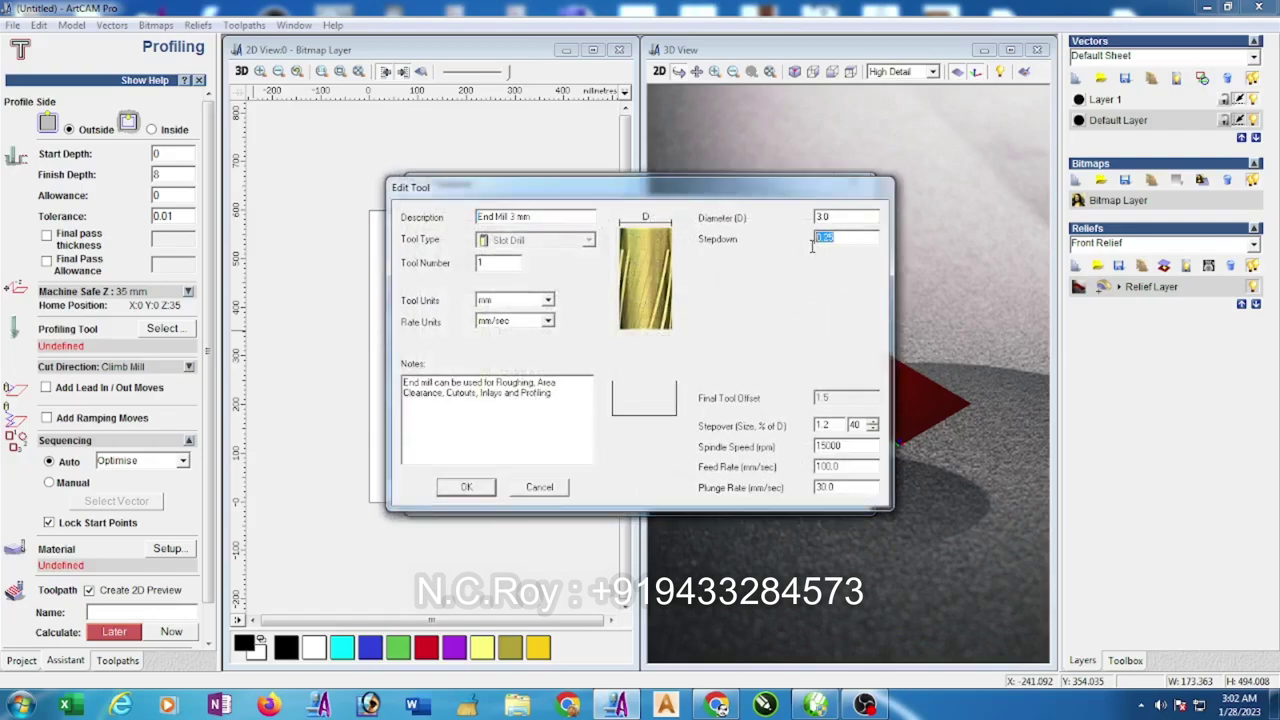
{"action": "type", "text": "4"}
{"action": "left_click_drag", "start_coordinate": [856, 467], "coordinate": [813, 468]}
{"action": "type", "text": "80"}
{"action": "left_click", "coordinate": [465, 487]}
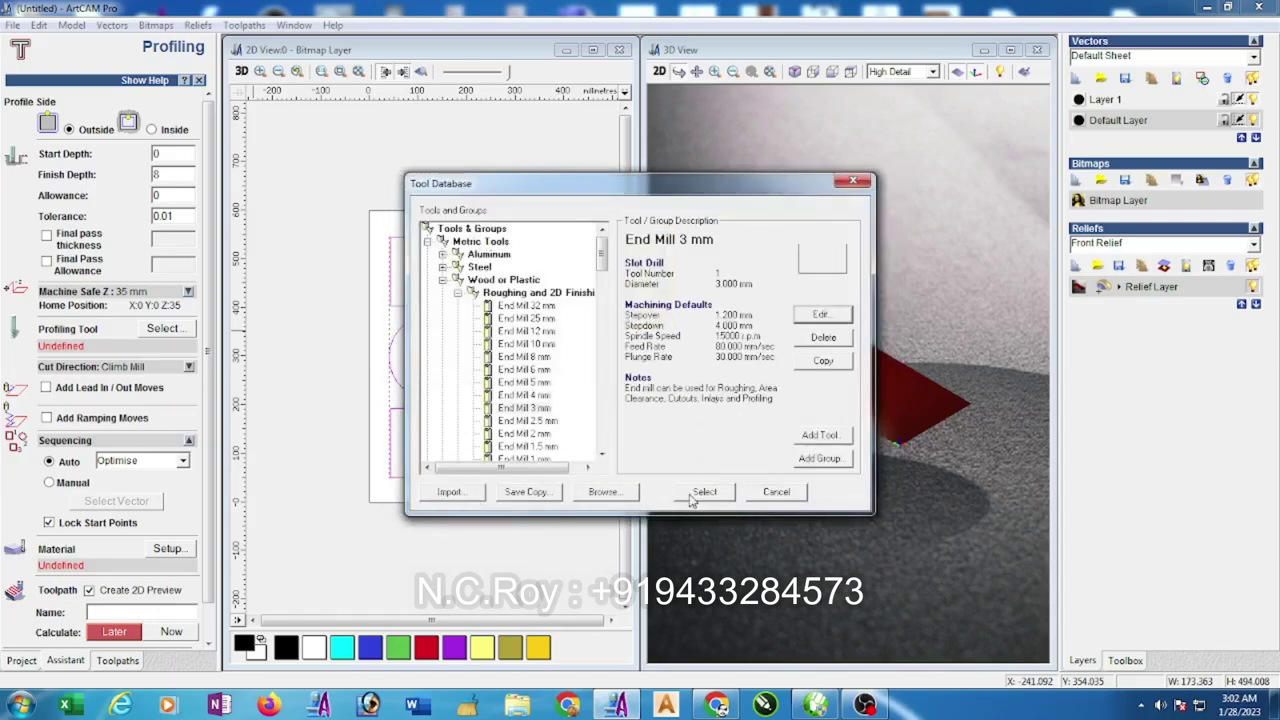
{"action": "left_click", "coordinate": [703, 492]}
{"action": "left_click", "coordinate": [168, 550]}
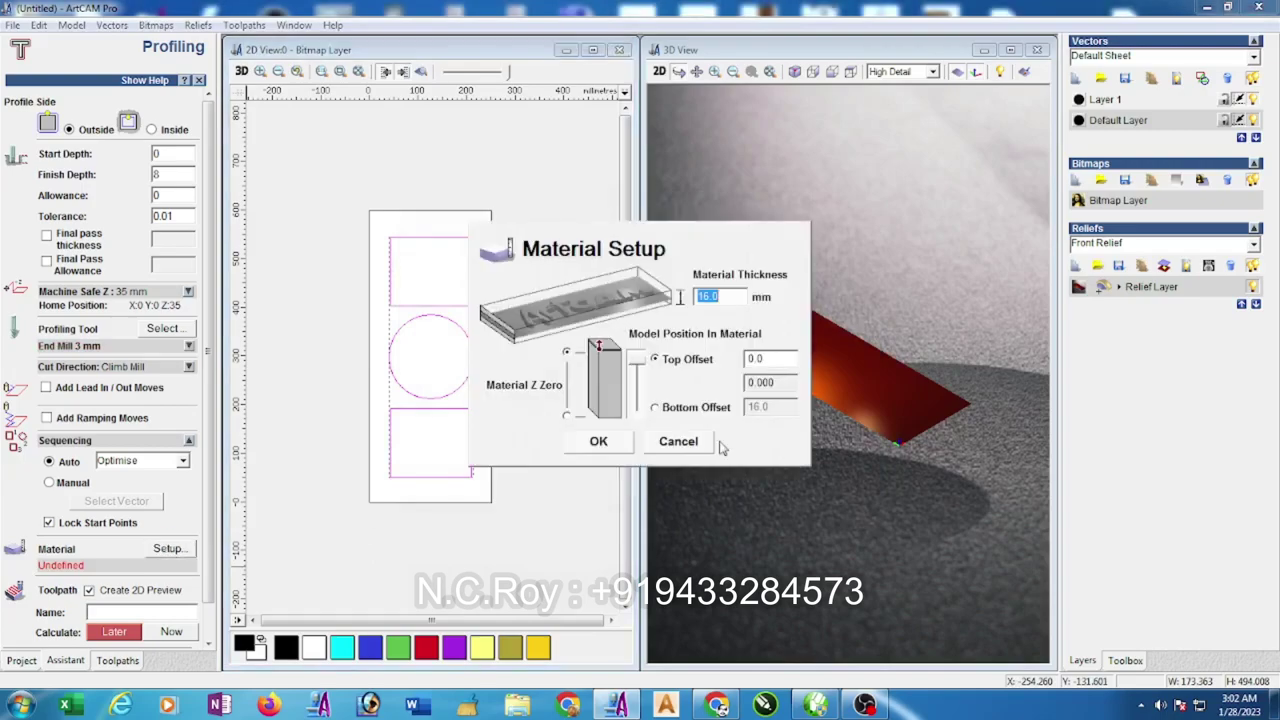
Set 8 mm material thickness, calculate the Profile toolpath, and close the Profiling panel
{"action": "type", "text": "8"}
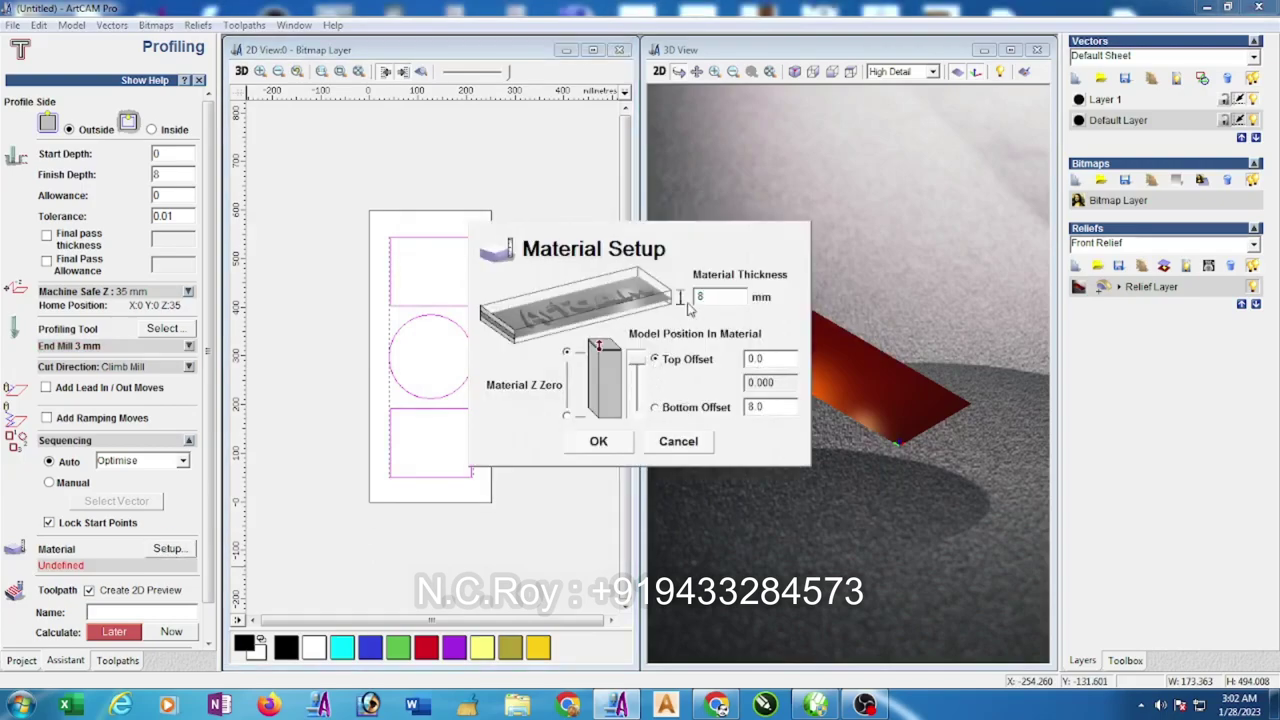
{"action": "left_click", "coordinate": [598, 441]}
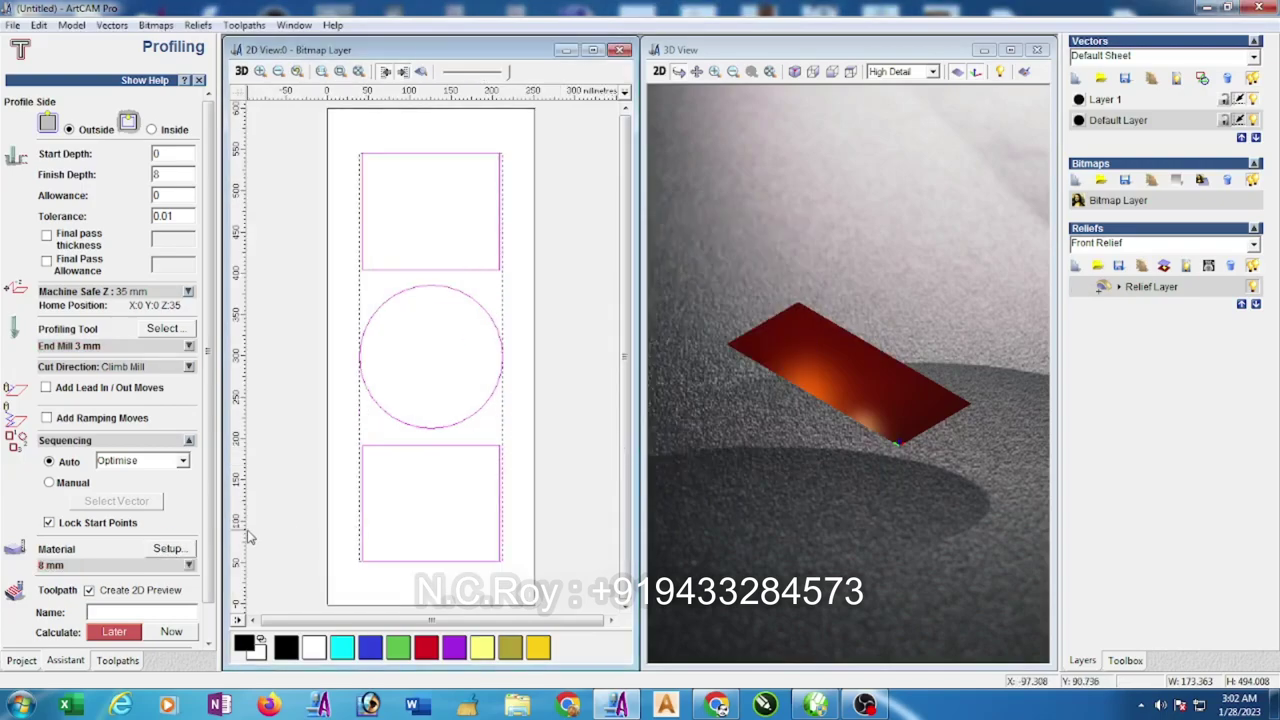
{"action": "scroll", "coordinate": [213, 630], "scroll_direction": "down", "scroll_amount": 1}
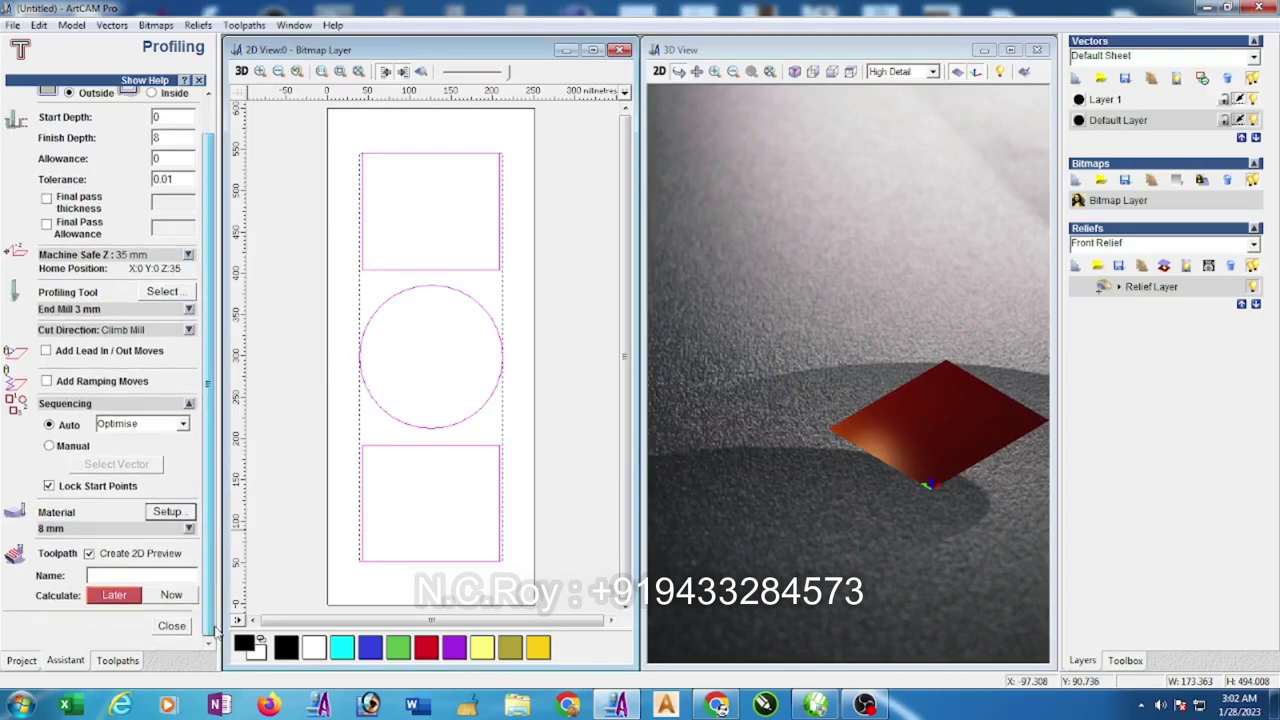
{"action": "left_click", "coordinate": [175, 595]}
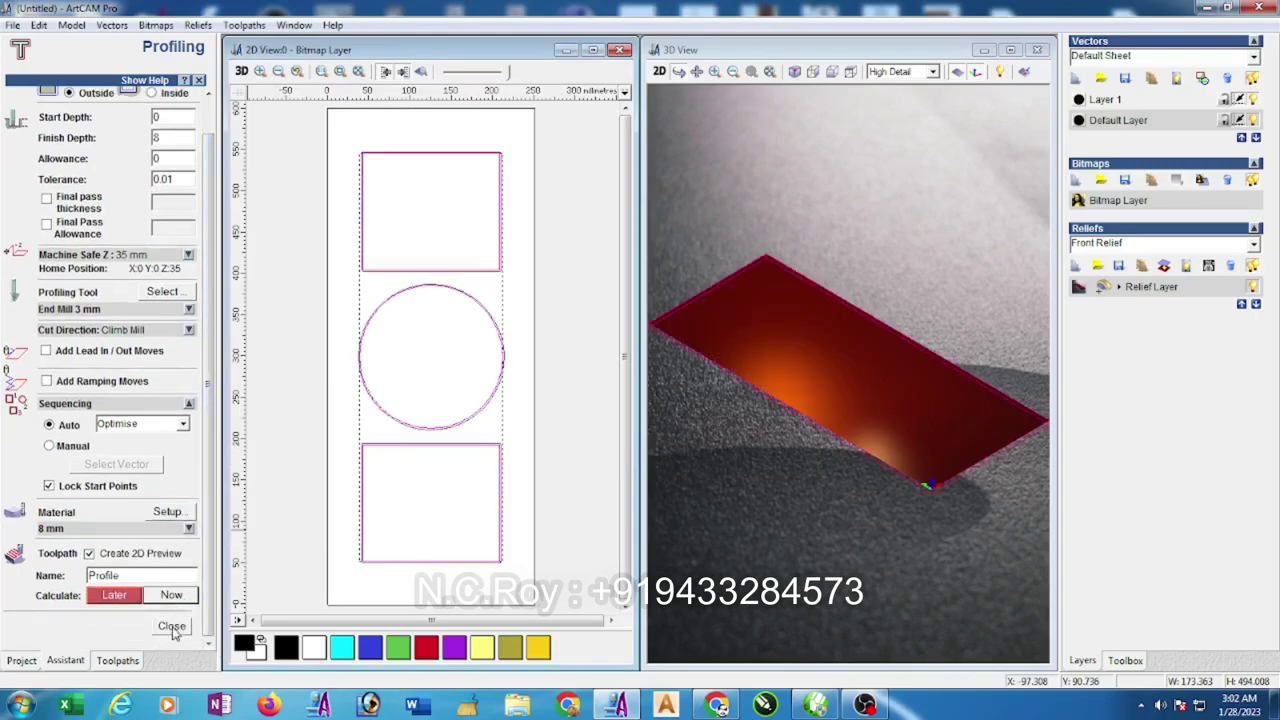
{"action": "left_click", "coordinate": [171, 625]}
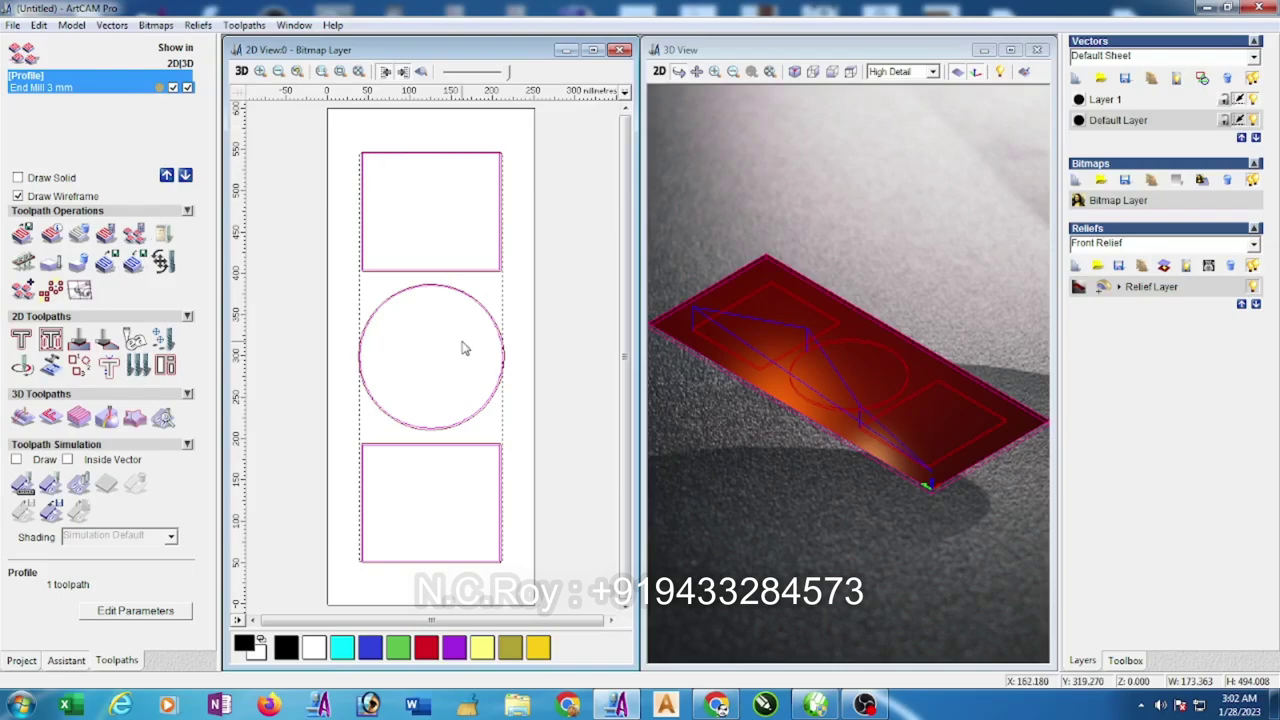